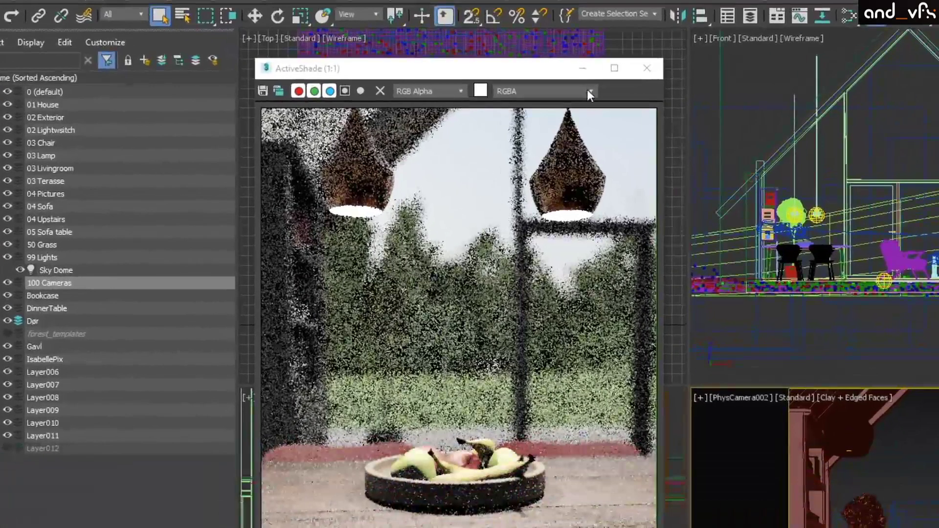
- Show the RGBA_denoise channel, compare it with the noisy render, then lower Camera (AA) and enable Adaptive Sampling
{"action": "left_click", "coordinate": [430, 74]}
{"action": "left_click", "coordinate": [549, 112]}
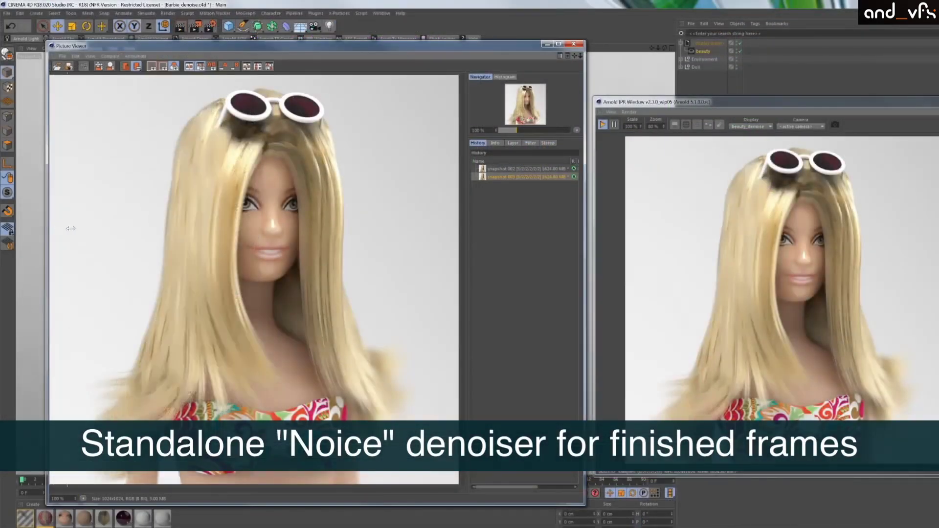
{"action": "left_click_drag", "start_coordinate": [71, 228], "coordinate": [454, 242]}
{"action": "left_click_drag", "start_coordinate": [389, 240], "coordinate": [240, 240]}
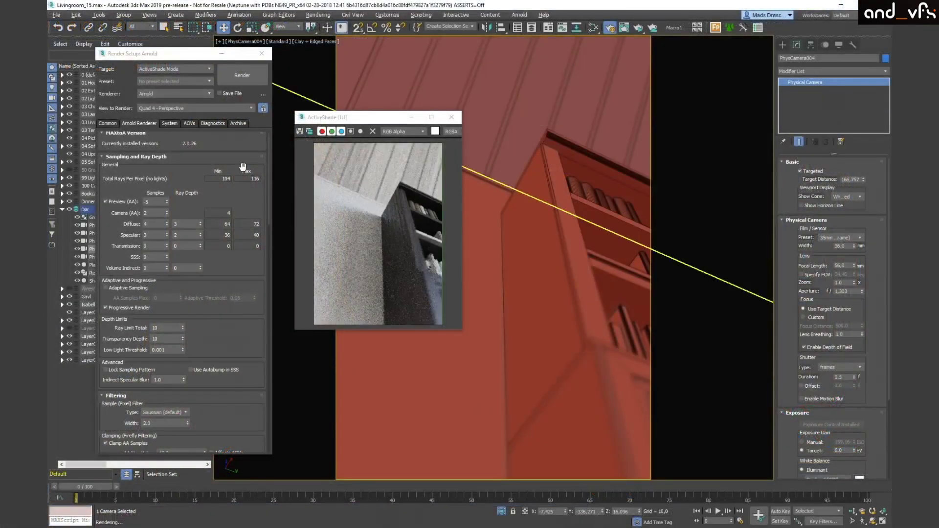
{"action": "left_click", "coordinate": [167, 215]}
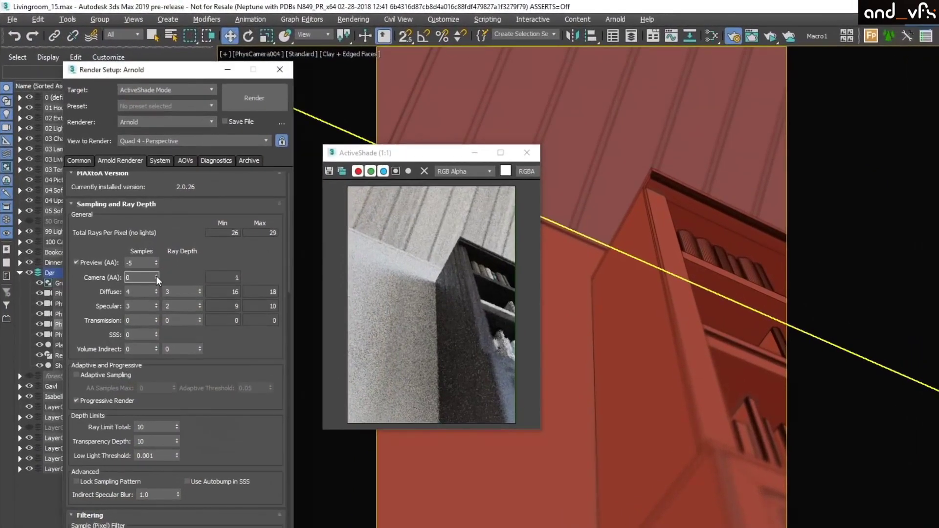
{"action": "left_click", "coordinate": [103, 375]}
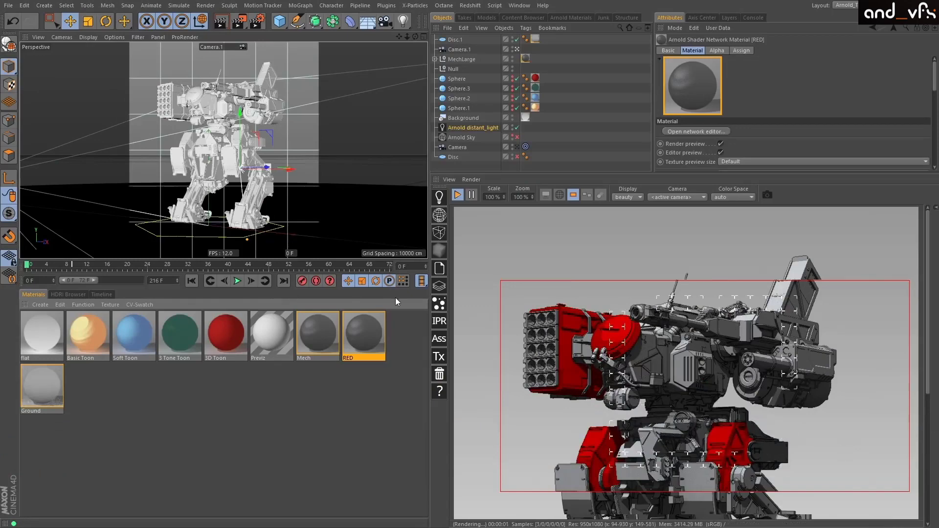
- Apply the RED material to the mech's torso
{"action": "left_click_drag", "start_coordinate": [364, 337], "coordinate": [508, 389]}
{"action": "left_click_drag", "start_coordinate": [686, 377], "coordinate": [687, 377]}
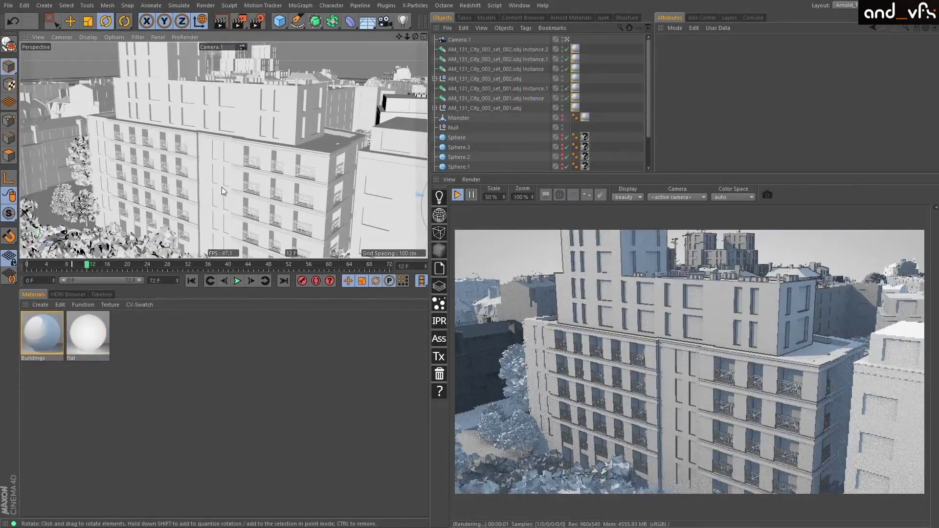
{"action": "left_click_drag", "start_coordinate": [237, 214], "coordinate": [250, 185]}
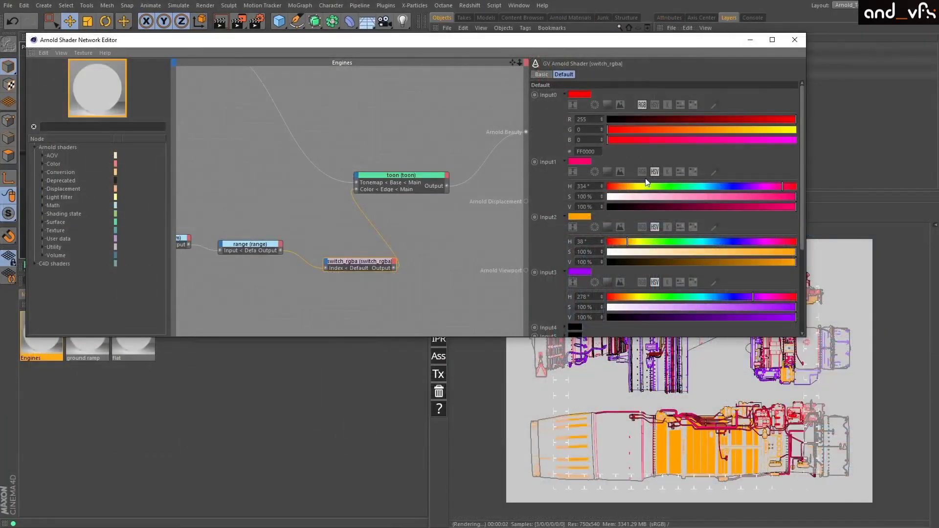
- Set switch_rgba's Input1 to pure blue (B 255) and shift Input2's hue to green
{"action": "left_click", "coordinate": [642, 171]}
{"action": "left_click_drag", "start_coordinate": [678, 186], "coordinate": [574, 189]}
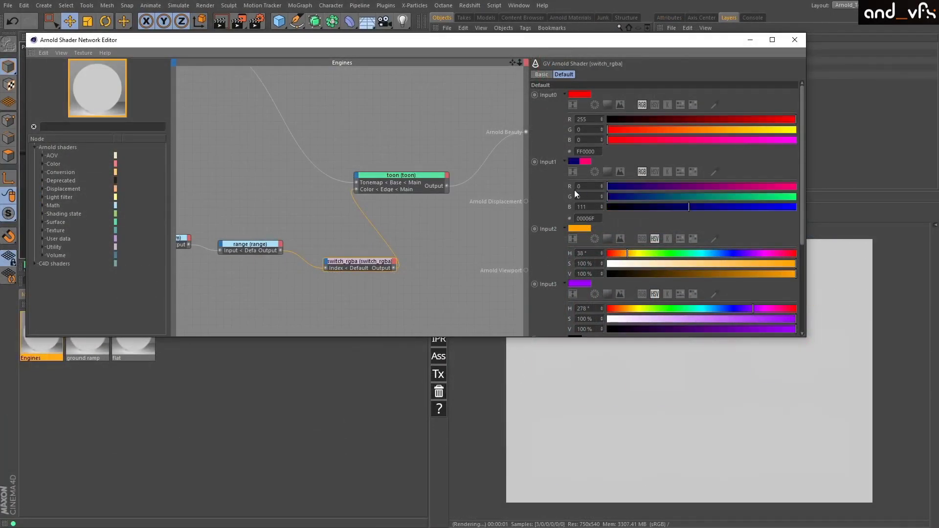
{"action": "left_click", "coordinate": [748, 196]}
{"action": "left_click", "coordinate": [794, 207]}
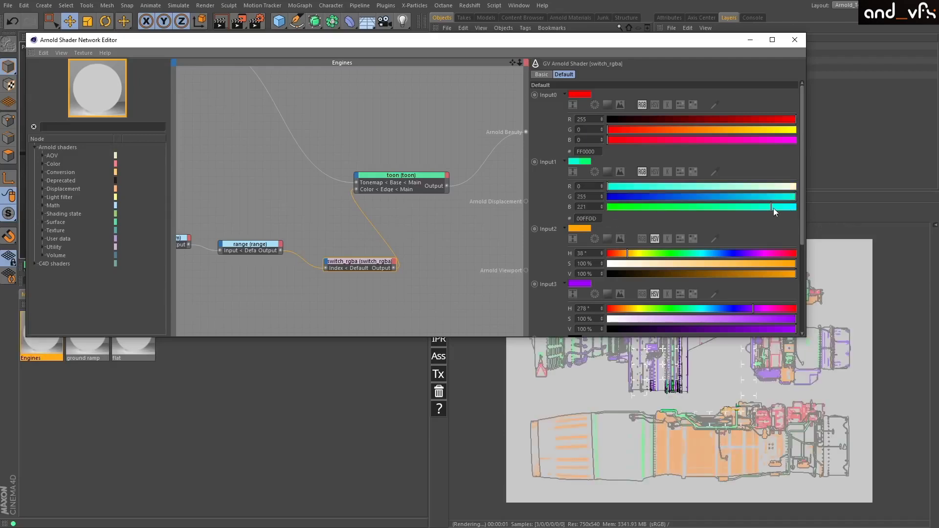
{"action": "left_click_drag", "start_coordinate": [787, 196], "coordinate": [590, 200]}
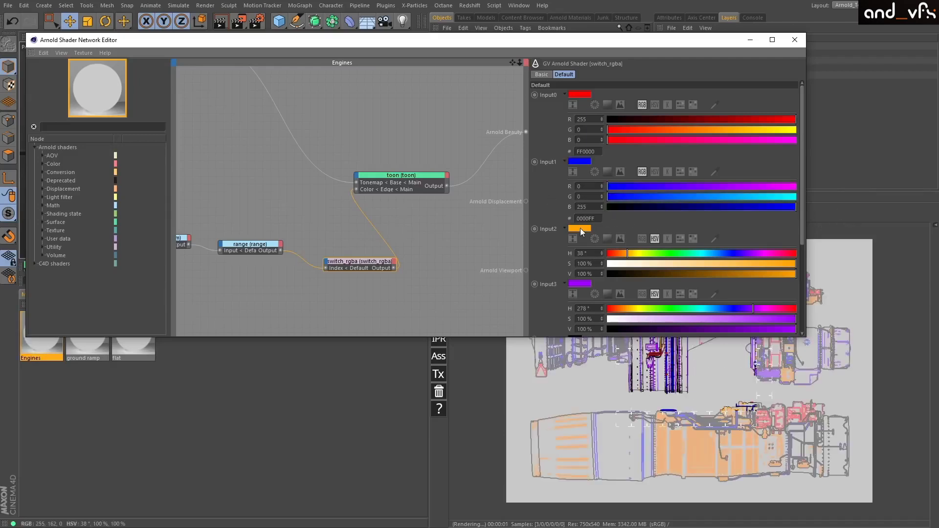
{"action": "left_click", "coordinate": [663, 253]}
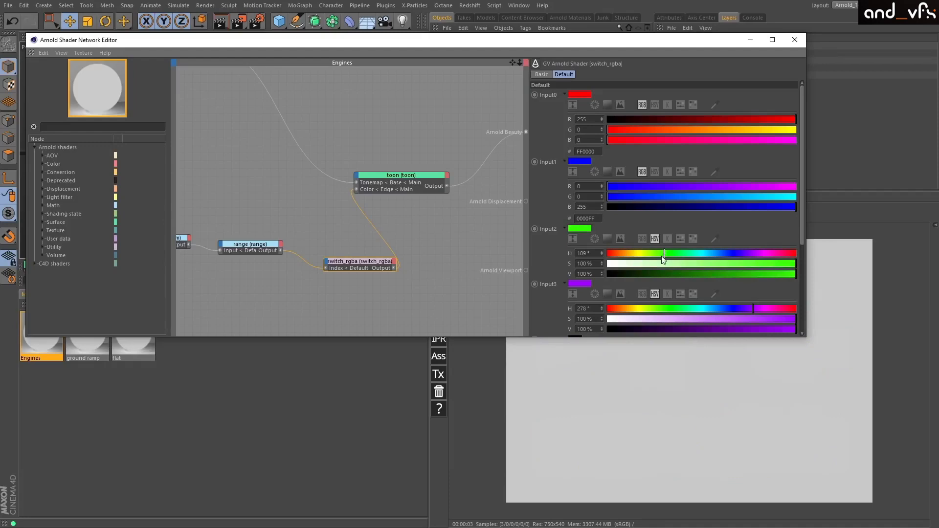
{"action": "left_click", "coordinate": [642, 239]}
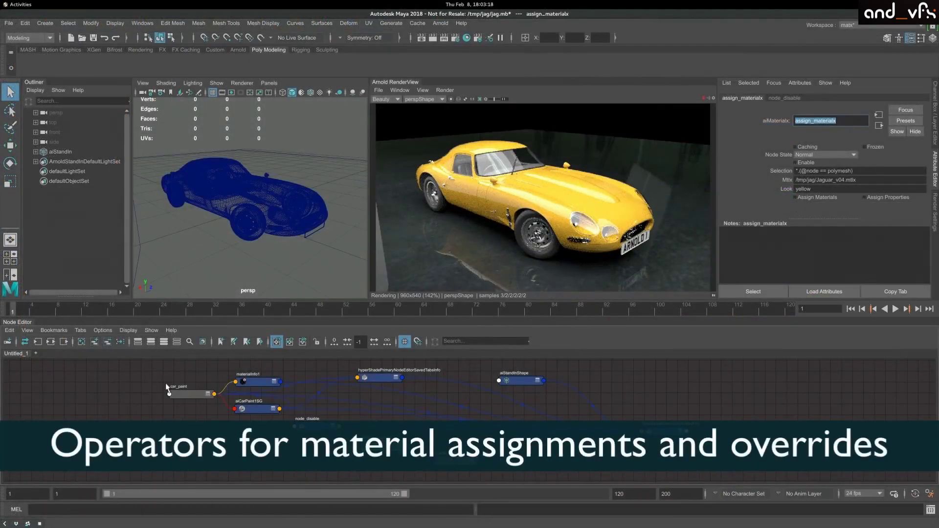
- Append ' or *Roof*' to shader_override's Selection so it covers the hood and roof
{"action": "key", "text": "Return"}
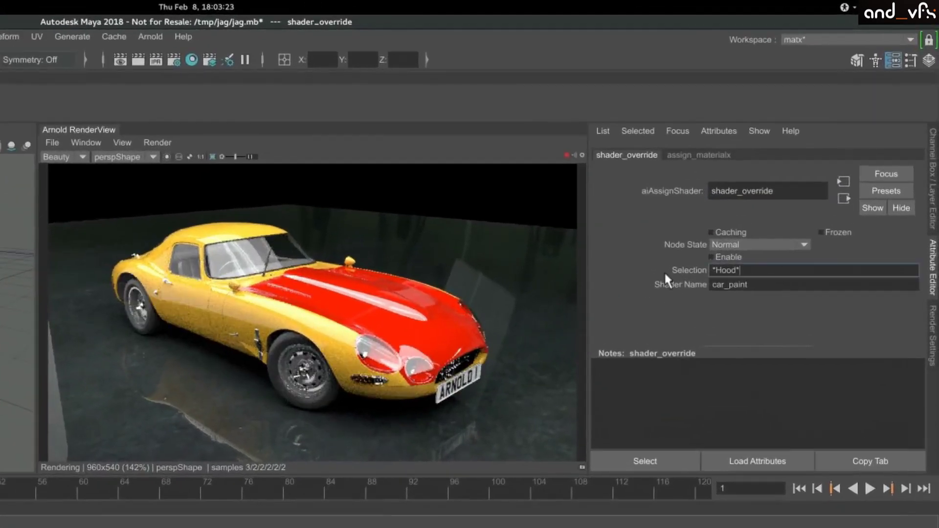
{"action": "type", "text": "or *Roof*"}
{"action": "key", "text": "Tab"}
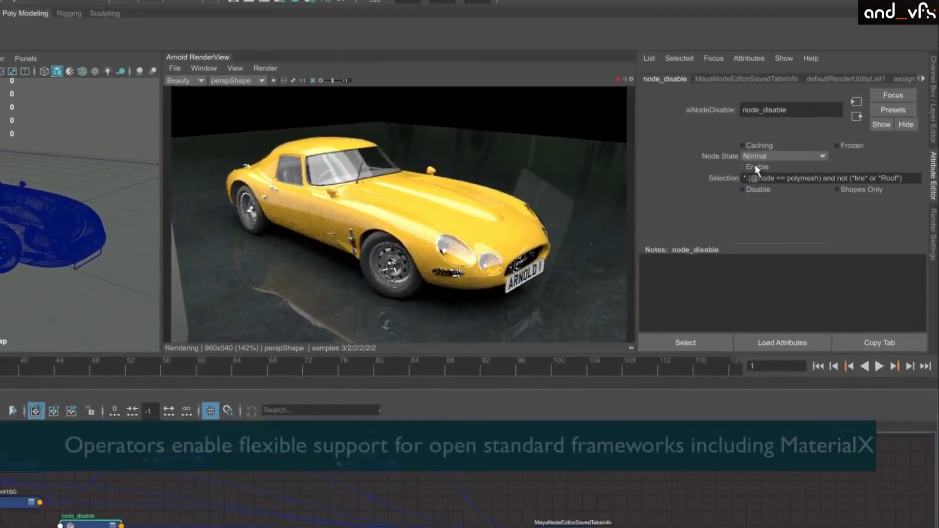
- Enable node_disable and change its Selection from 'tire' to 'body'
{"action": "left_click", "coordinate": [771, 122]}
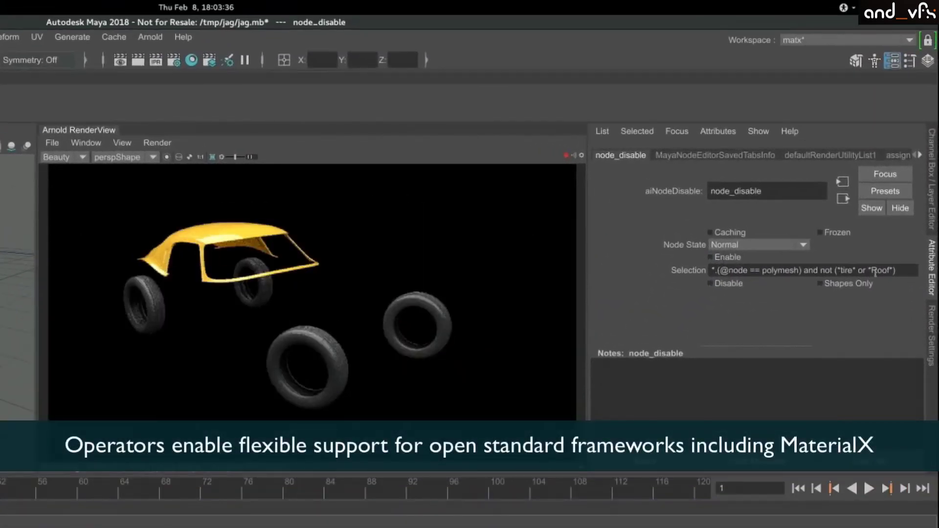
{"action": "double_click", "coordinate": [850, 270]}
{"action": "type", "text": "body"}
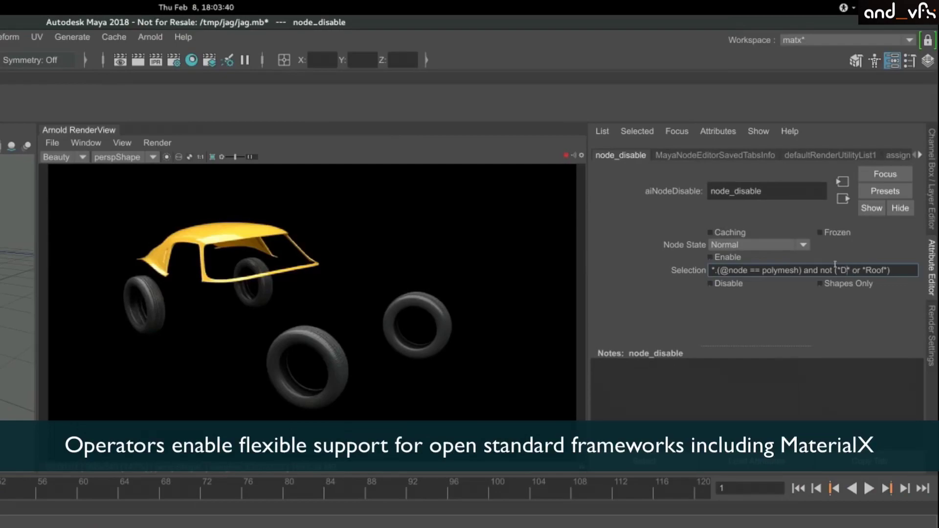
{"action": "key", "text": "Return"}
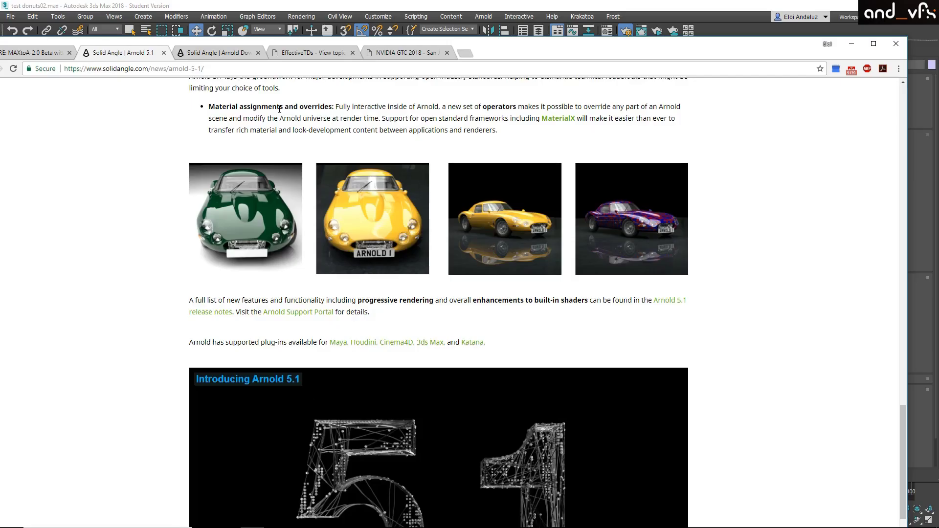
- Switch to the 'Solid Angle | Arnold Download' browser tab
{"action": "left_click", "coordinate": [213, 52]}
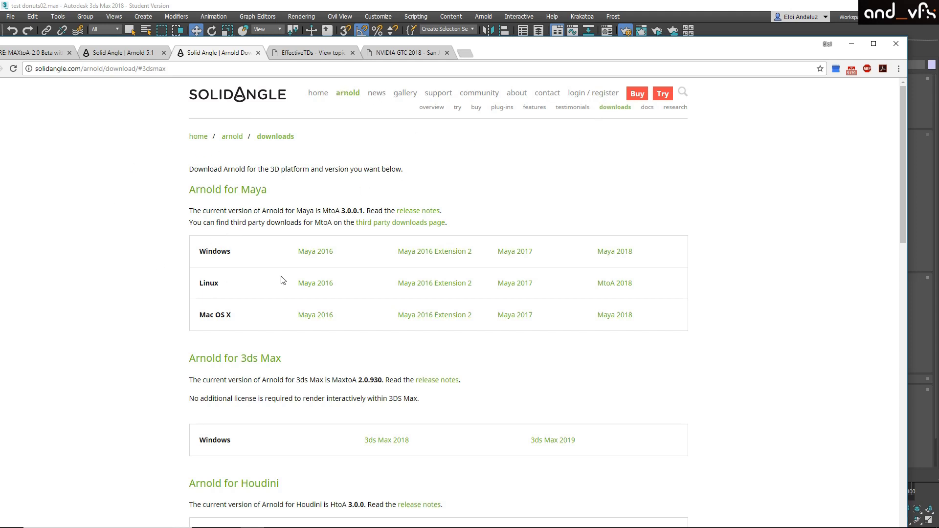
- Scroll down to the 'Arnold for 3ds Max' heading listing MaxtoA 2.0.930 and highlight it
{"action": "scroll", "coordinate": [282, 280], "scroll_direction": "down", "scroll_amount": 3}
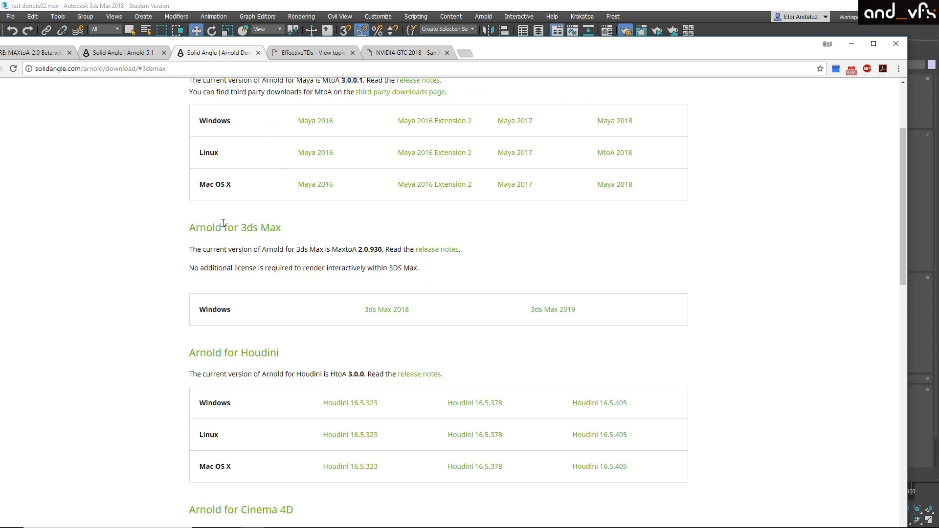
{"action": "double_click", "coordinate": [271, 227]}
- Minimise the browser, 3ds Max and the recorder window to reveal the desktop
{"action": "left_click", "coordinate": [852, 45]}
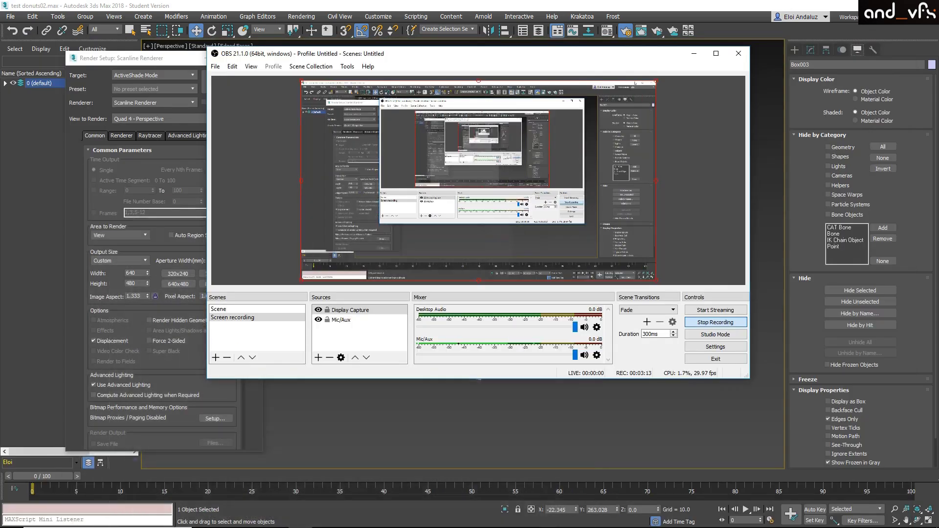
{"action": "left_click", "coordinate": [883, 5]}
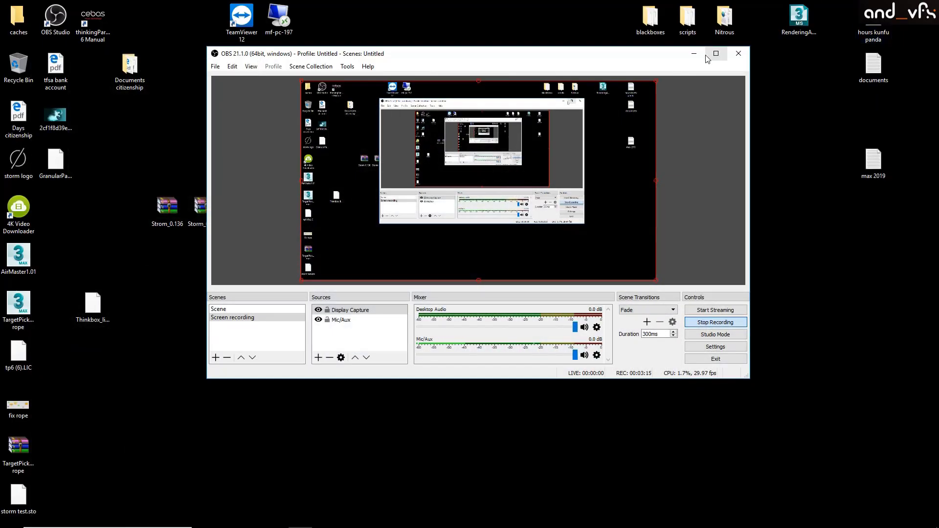
{"action": "left_click", "coordinate": [695, 51]}
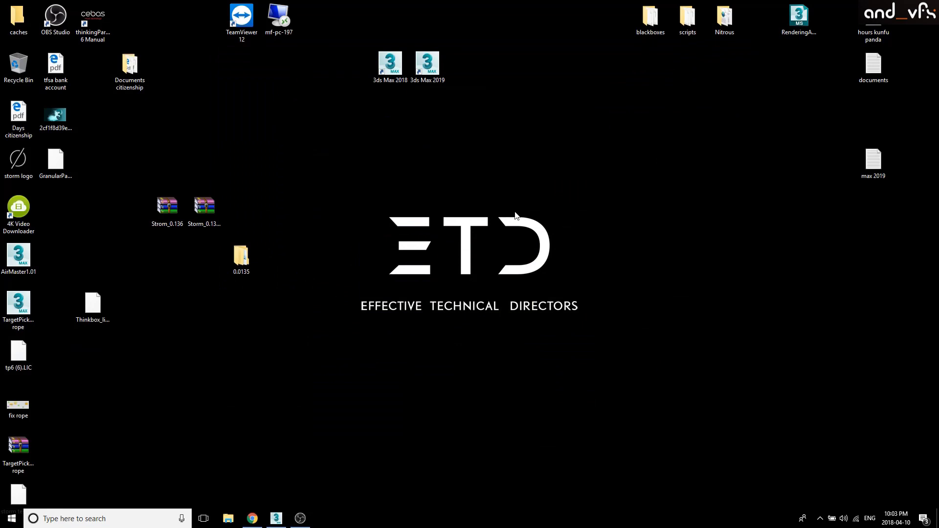
- Check the GeForce GTX 960M driver version 391.35 in NVIDIA Control Panel's System Information
{"action": "right_click", "coordinate": [590, 176]}
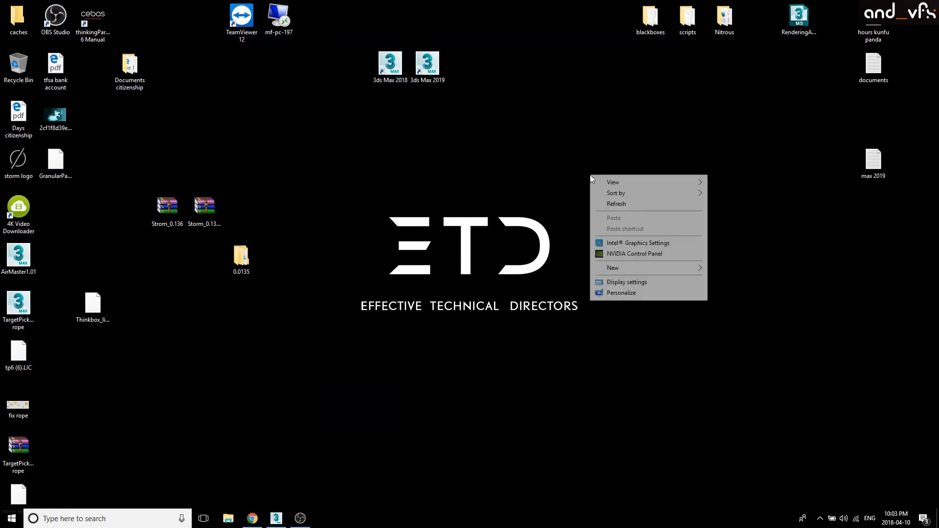
{"action": "left_click", "coordinate": [619, 254]}
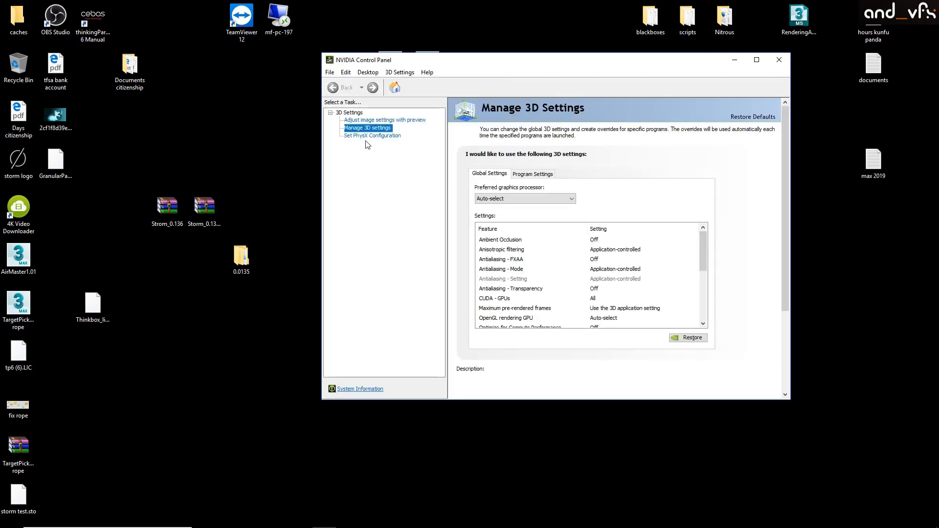
{"action": "left_click", "coordinate": [353, 389]}
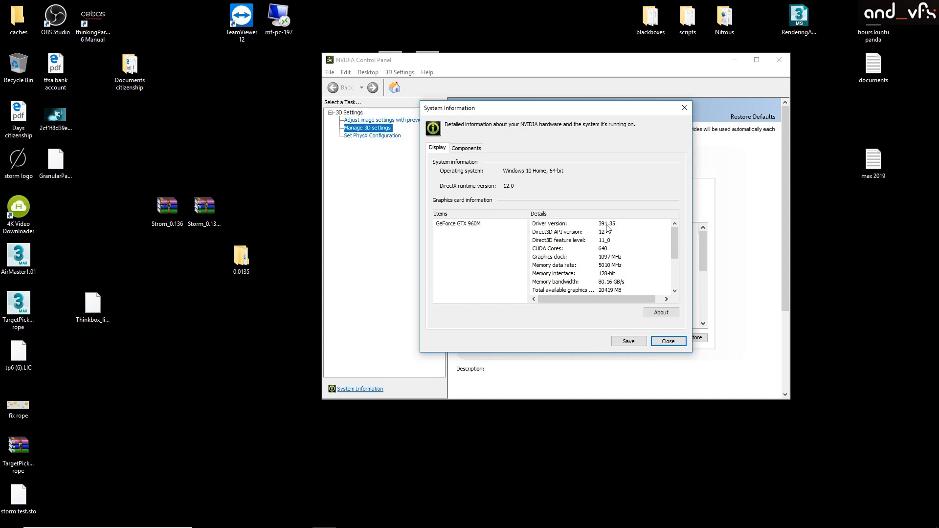
{"action": "left_click", "coordinate": [668, 341]}
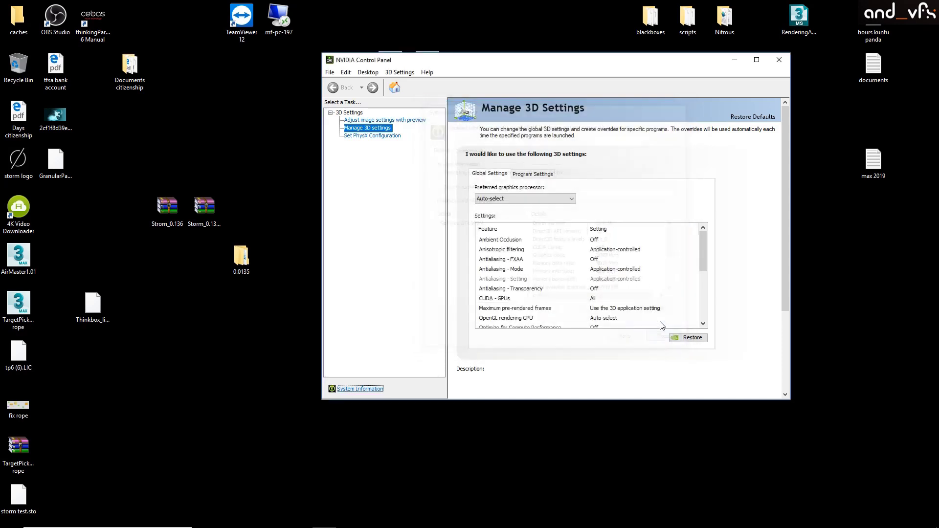
{"action": "left_click", "coordinate": [773, 60]}
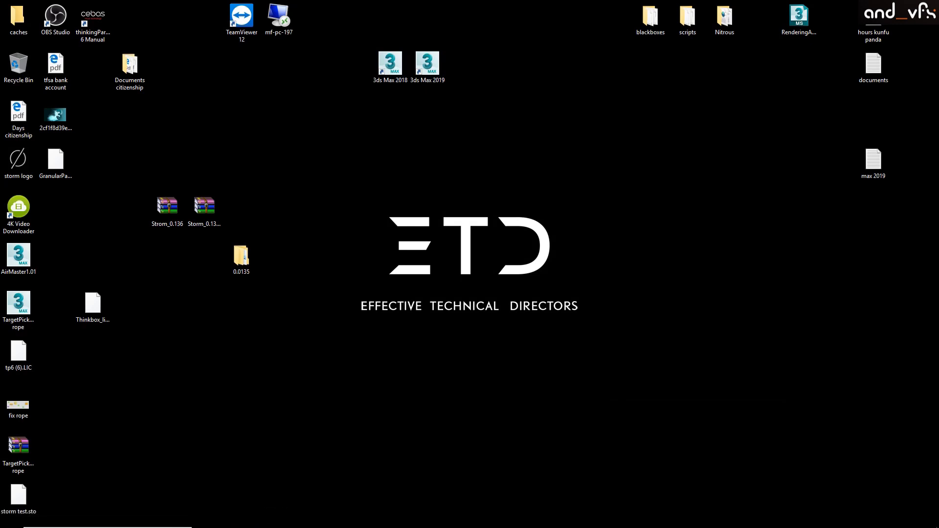
- Back in 3ds Max, orbit toward the boxes and select the front wall and the Arnold light
{"action": "left_click", "coordinate": [276, 518]}
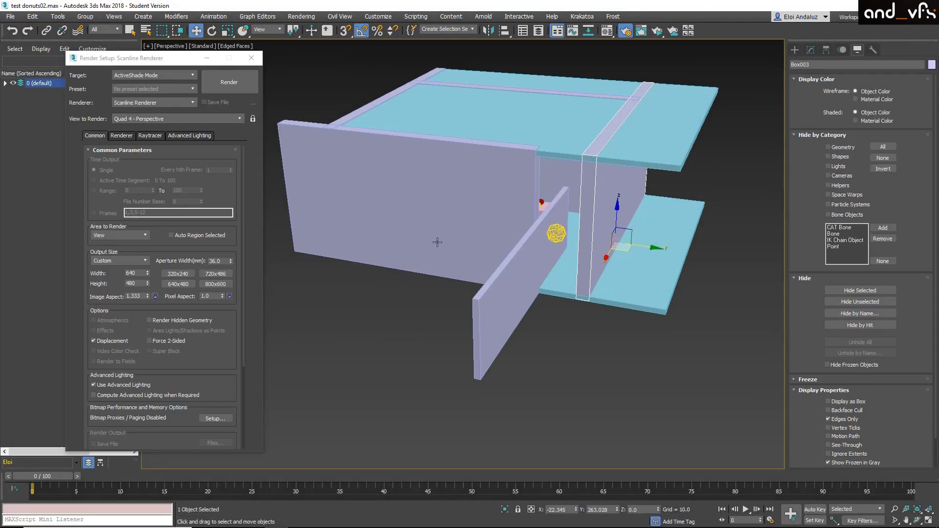
{"action": "middle_click_drag", "start_coordinate": [441, 203], "coordinate": [403, 229]}
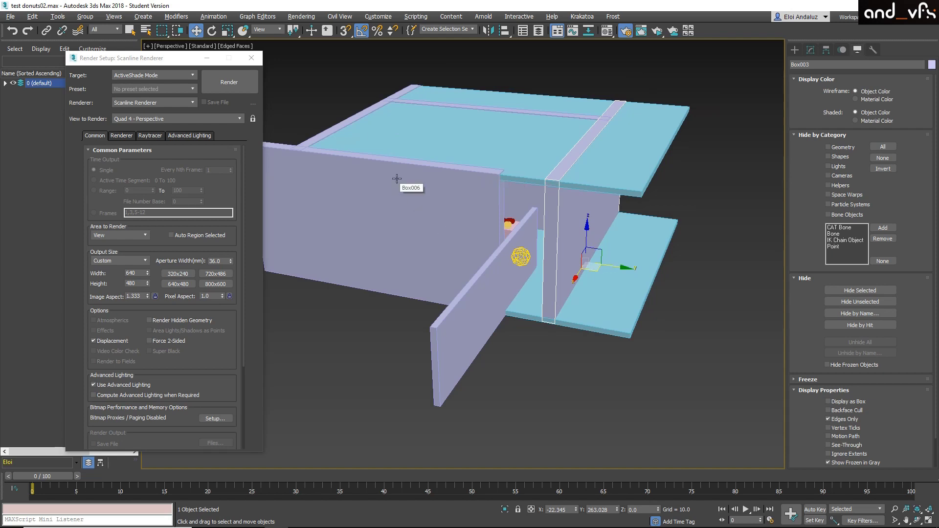
{"action": "mouse_move", "coordinate": [359, 155]}
{"action": "middle_mouse_down", "text": "alt"}
{"action": "mouse_move", "coordinate": [377, 176]}
{"action": "mouse_move", "coordinate": [435, 113]}
{"action": "mouse_move", "coordinate": [398, 151]}
{"action": "mouse_move", "coordinate": [346, 146]}
{"action": "middle_mouse_up", "text": "alt"}
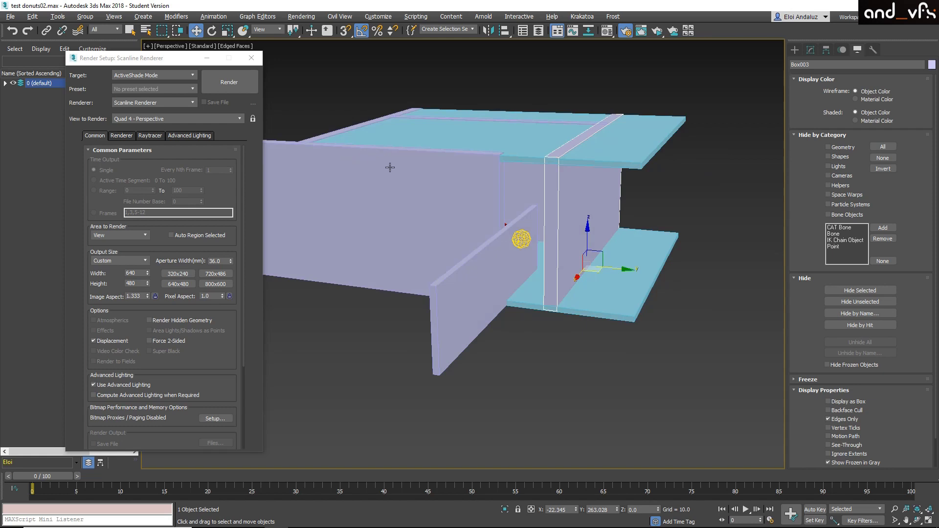
{"action": "middle_click_drag", "start_coordinate": [390, 169], "coordinate": [409, 155], "text": "alt"}
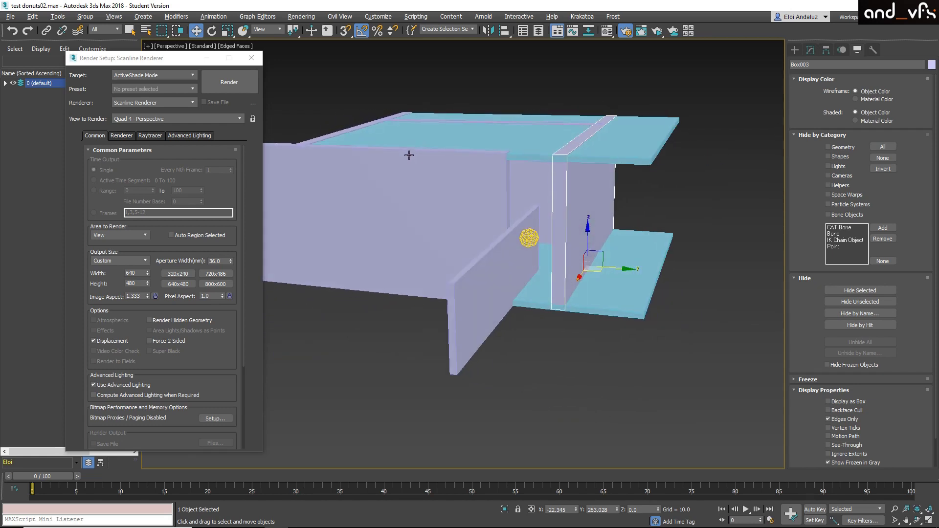
{"action": "left_click", "coordinate": [425, 166]}
{"action": "left_click", "coordinate": [528, 236]}
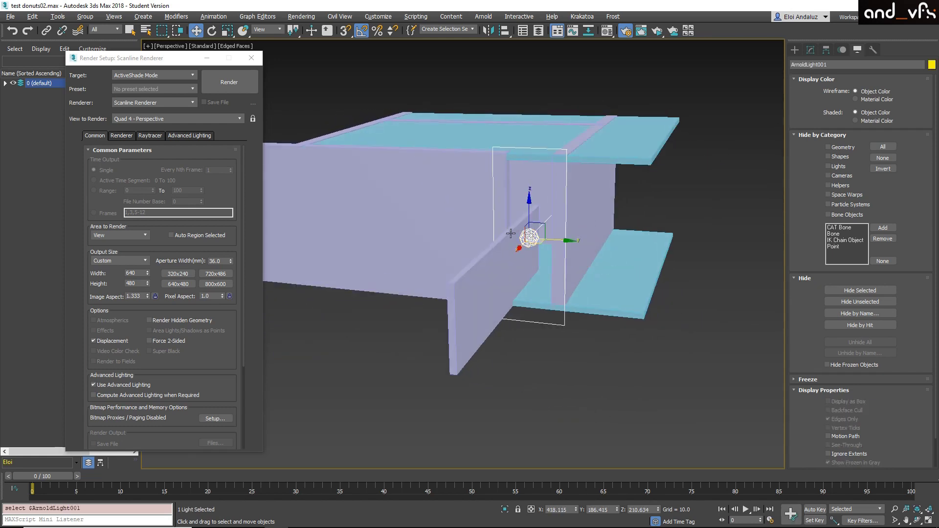
- Orbit and zoom the Perspective view until the donut box is centred from the front
{"action": "middle_click_drag", "start_coordinate": [528, 236], "coordinate": [439, 234], "text": "alt"}
{"action": "scroll", "coordinate": [489, 207], "scroll_direction": "up", "scroll_amount": 4}
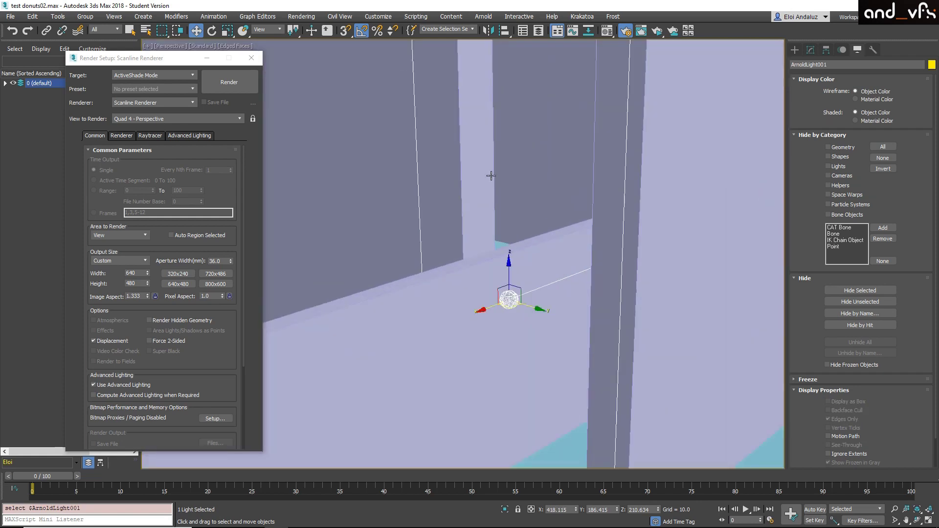
{"action": "middle_click_drag", "start_coordinate": [490, 175], "coordinate": [472, 255], "text": "alt"}
{"action": "scroll", "coordinate": [497, 248], "scroll_direction": "up", "scroll_amount": 3}
{"action": "scroll", "coordinate": [489, 291], "scroll_direction": "up", "scroll_amount": 2}
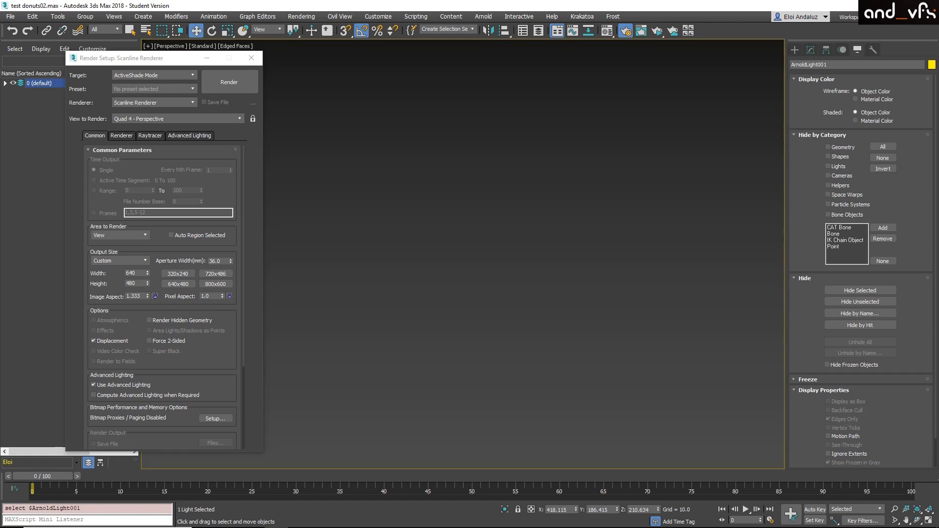
{"action": "scroll", "coordinate": [493, 230], "scroll_direction": "down", "scroll_amount": 5}
{"action": "middle_click_drag", "start_coordinate": [493, 231], "coordinate": [540, 178], "text": "alt"}
{"action": "scroll", "coordinate": [556, 162], "scroll_direction": "down", "scroll_amount": 4}
{"action": "scroll", "coordinate": [637, 173], "scroll_direction": "up", "scroll_amount": 3}
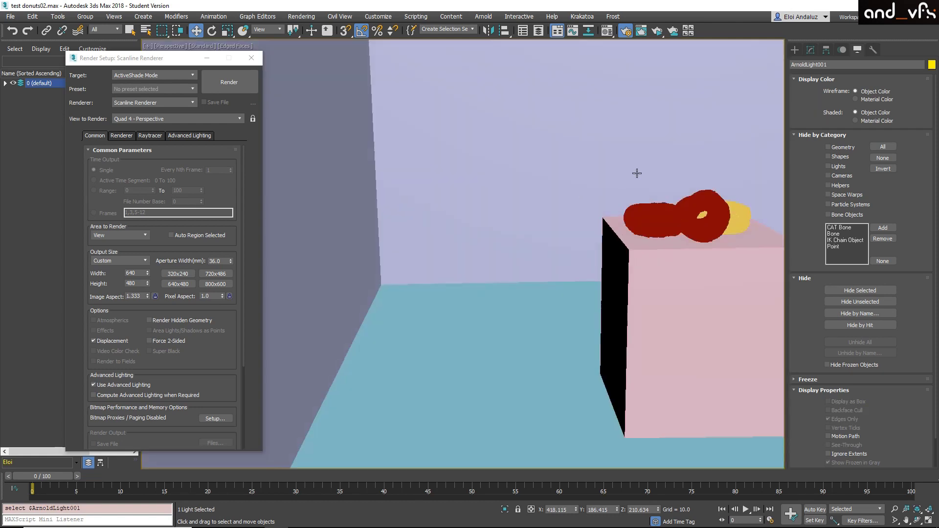
{"action": "middle_click_drag", "start_coordinate": [637, 173], "coordinate": [466, 74], "text": "alt"}
{"action": "scroll", "coordinate": [514, 171], "scroll_direction": "down", "scroll_amount": 3}
{"action": "scroll", "coordinate": [516, 170], "scroll_direction": "up", "scroll_amount": 4}
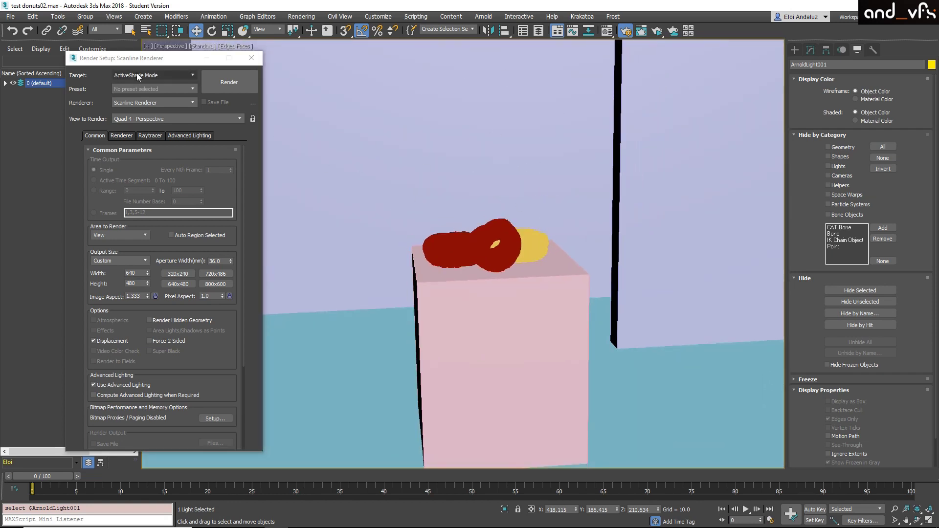
- Make Arnold the active renderer in Render Setup
{"action": "left_click", "coordinate": [128, 101]}
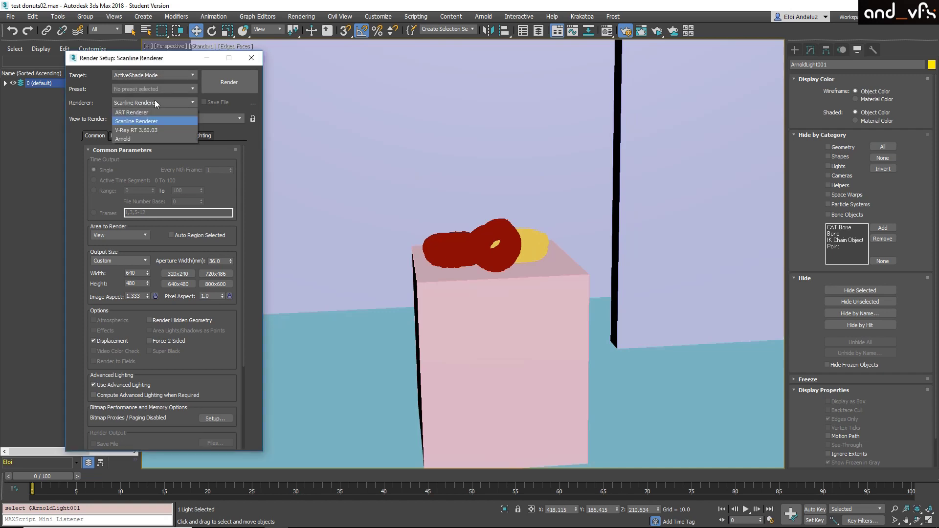
{"action": "left_click", "coordinate": [131, 139]}
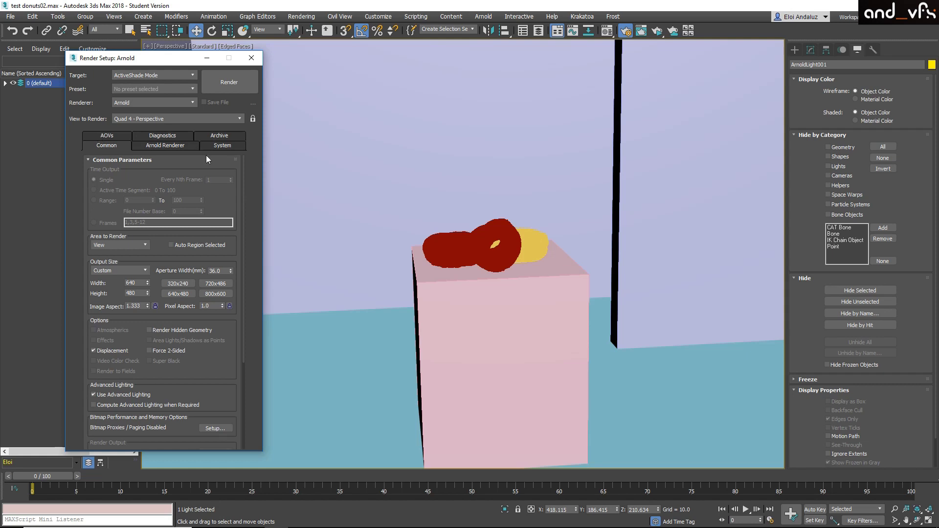
{"action": "left_click", "coordinate": [157, 145]}
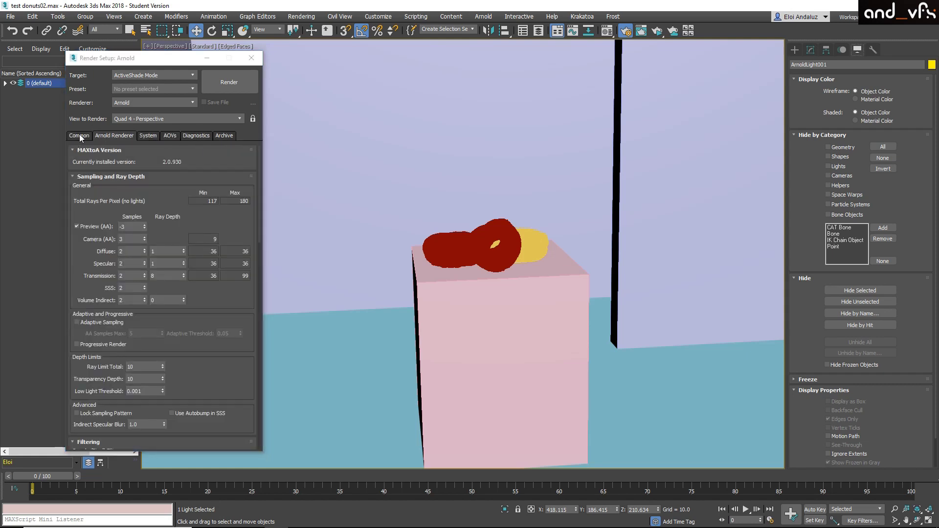
{"action": "left_click", "coordinate": [168, 138]}
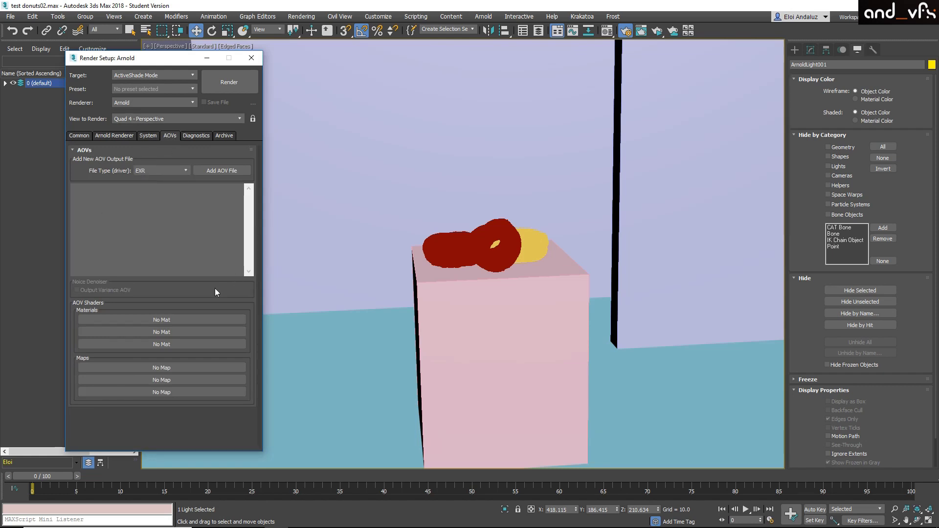
- Add an EXR AOV file containing the builtin RGBA pass and turn on its denoising
{"action": "left_click", "coordinate": [209, 170]}
{"action": "left_click", "coordinate": [78, 197]}
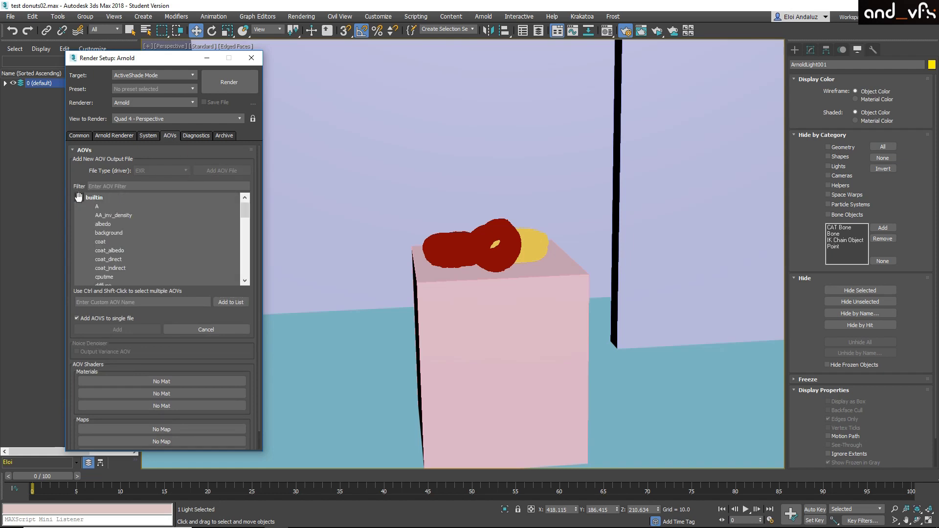
{"action": "left_click_drag", "start_coordinate": [243, 208], "coordinate": [242, 242]}
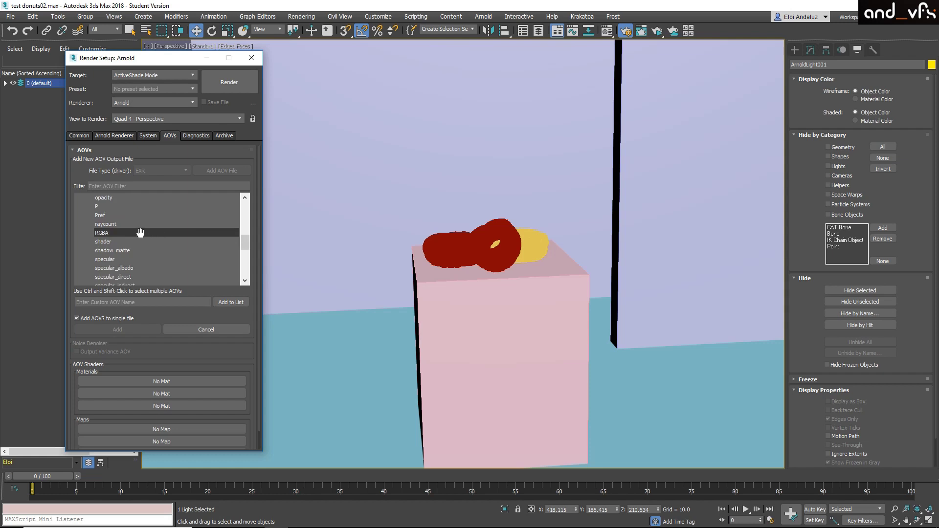
{"action": "left_click", "coordinate": [109, 233]}
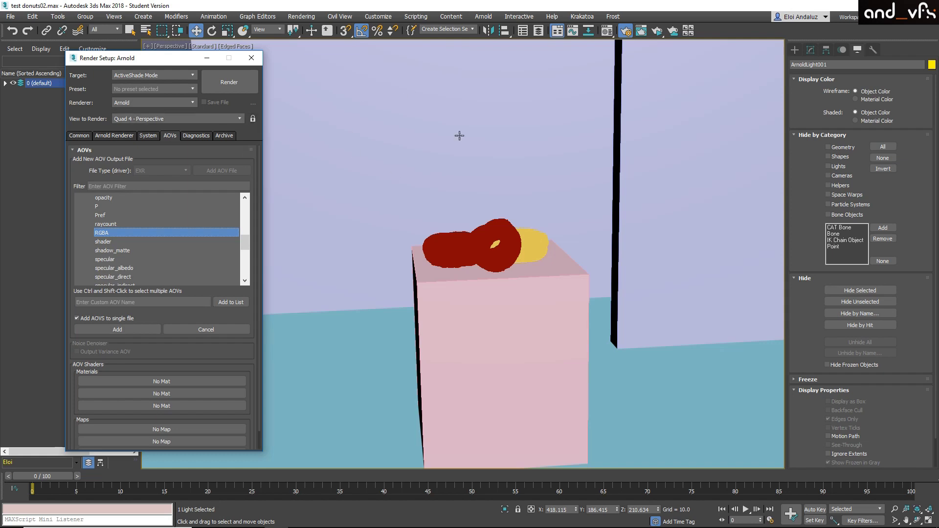
{"action": "left_click", "coordinate": [126, 326]}
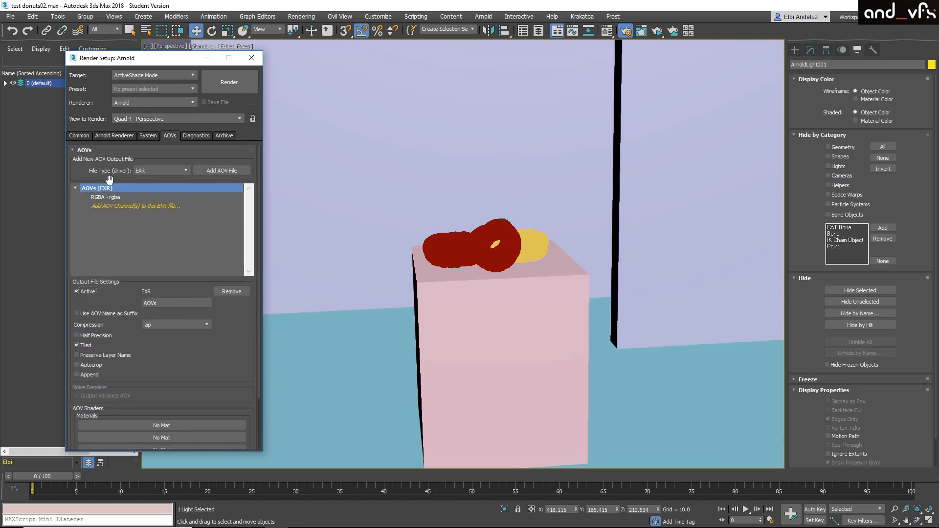
{"action": "left_click", "coordinate": [110, 196]}
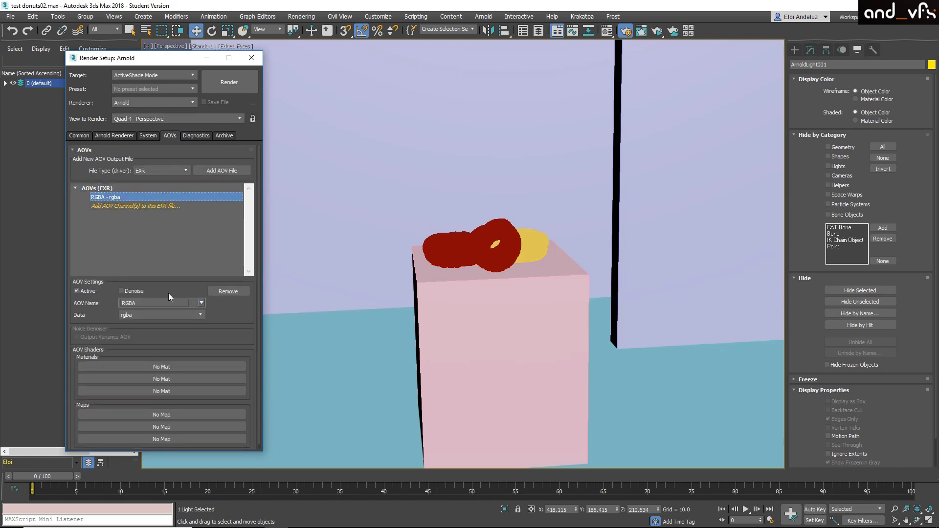
{"action": "left_click", "coordinate": [123, 291]}
- Enable Manual Device Selection so the OptiX denoiser uses the GeForce GTX 960M
{"action": "left_click", "coordinate": [147, 136]}
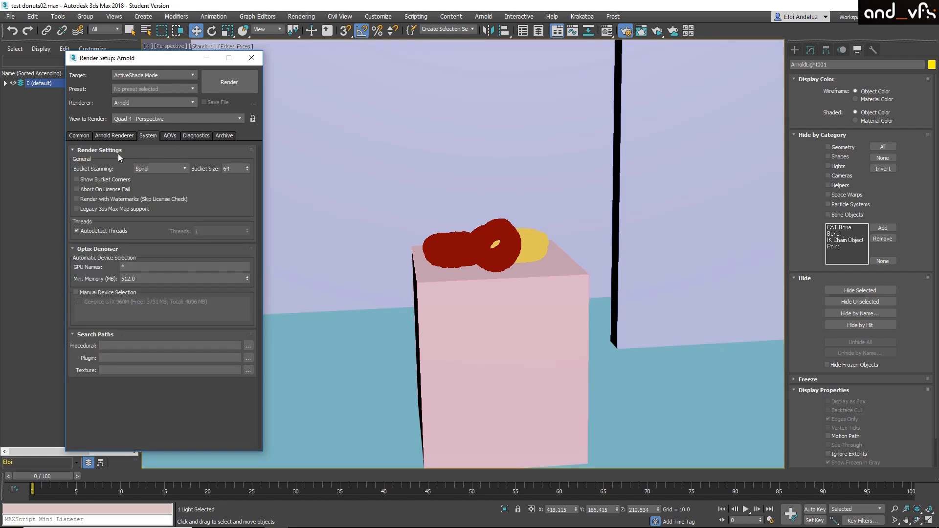
{"action": "left_click", "coordinate": [75, 292]}
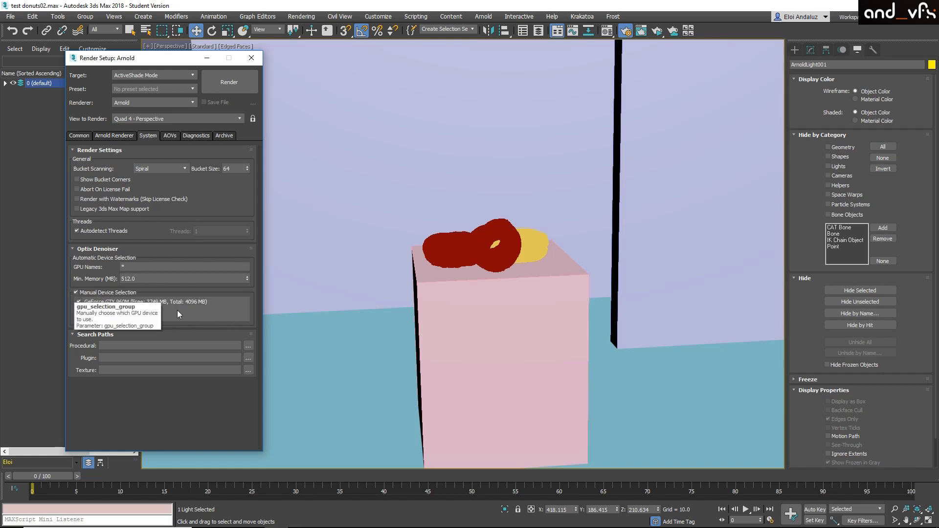
{"action": "key", "text": "ctrl+shift+Tab"}
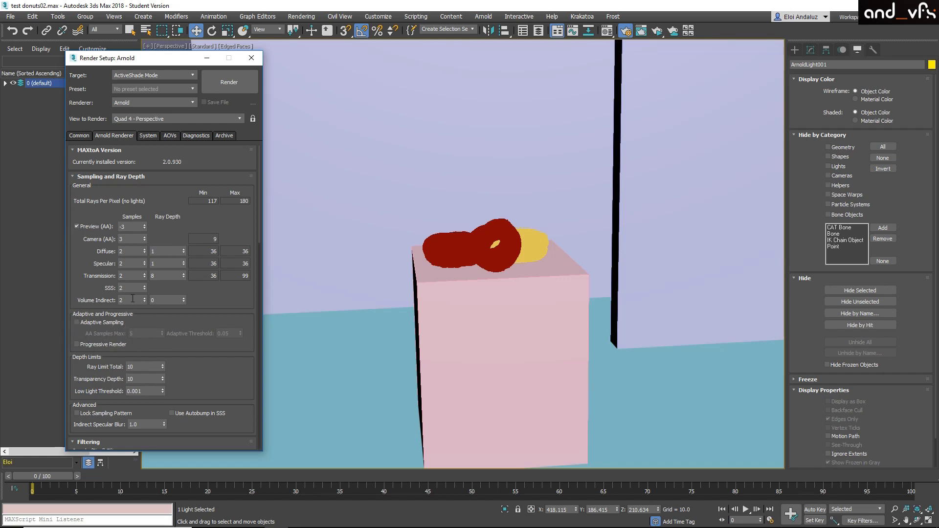
- Set Camera (AA) to 0, enable Adaptive Sampling with a lower AA Samples Max, and turn on Progressive Render
{"action": "right_click", "coordinate": [145, 239]}
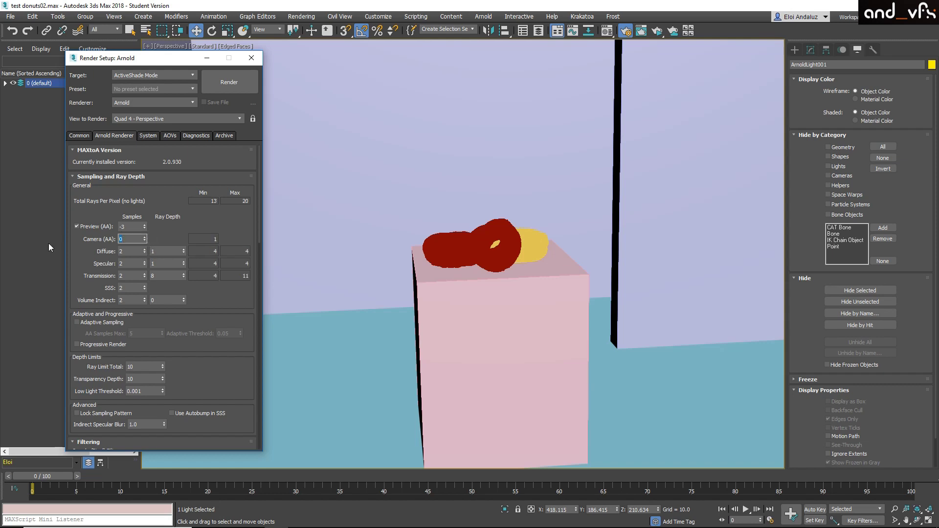
{"action": "left_click", "coordinate": [78, 322]}
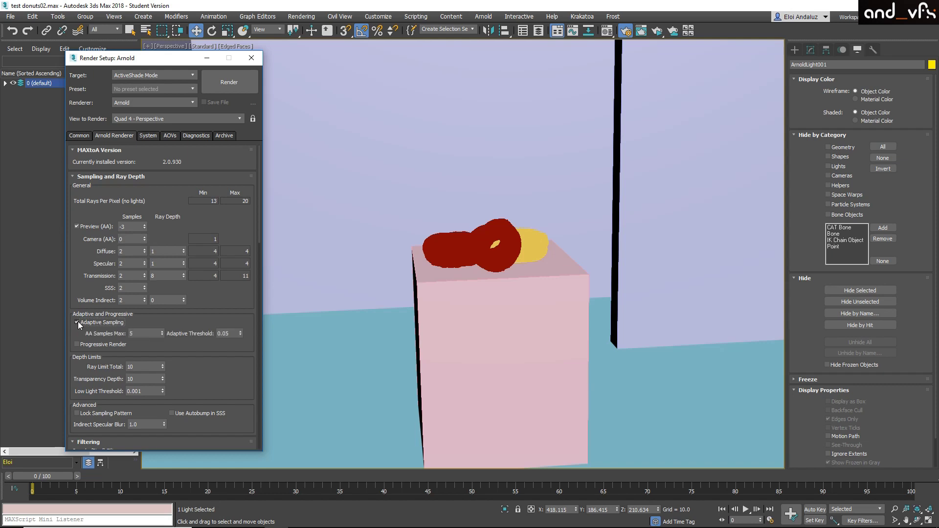
{"action": "left_click", "coordinate": [160, 333]}
{"action": "left_click", "coordinate": [161, 335]}
{"action": "left_click", "coordinate": [162, 335]}
{"action": "left_click", "coordinate": [162, 336]}
{"action": "left_click", "coordinate": [88, 344]}
- Hide bucket corners, set Bucket Scanning to Random, and start the ActiveShade render
{"action": "left_click", "coordinate": [148, 136]}
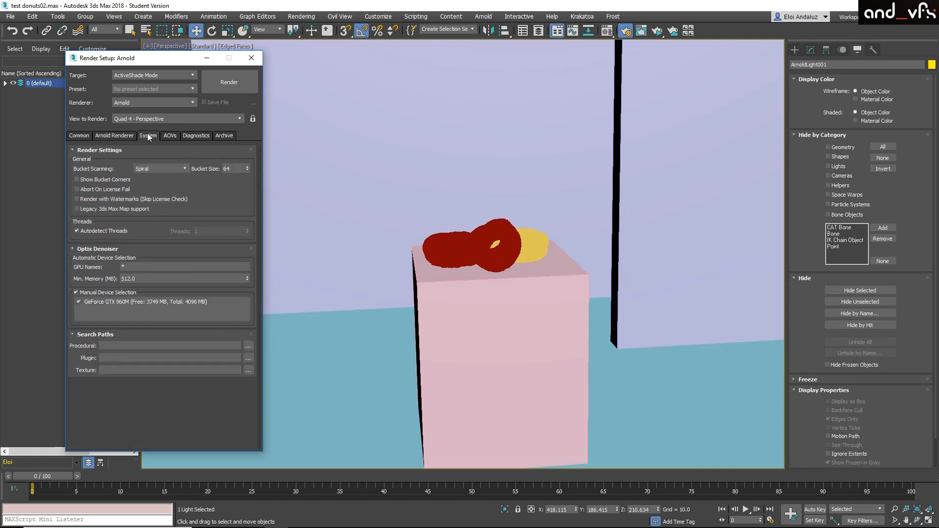
{"action": "left_click", "coordinate": [87, 180]}
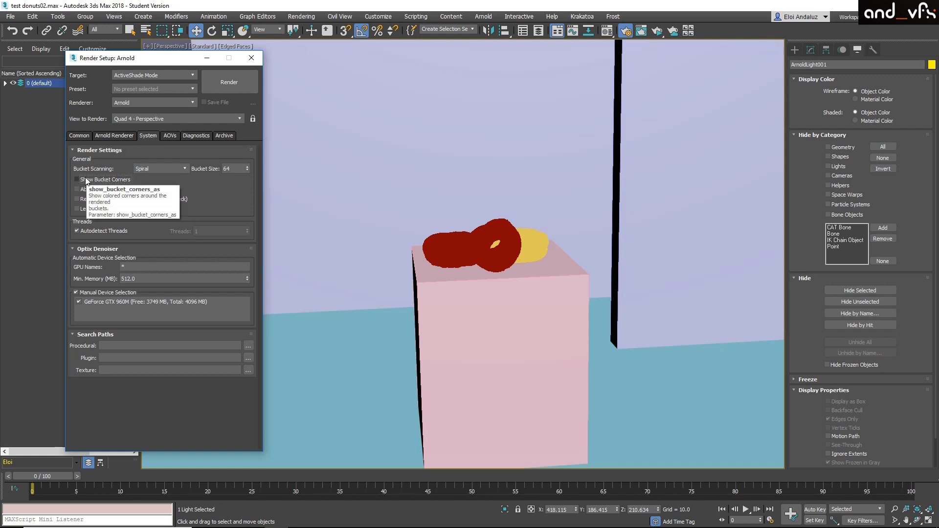
{"action": "left_click", "coordinate": [155, 170]}
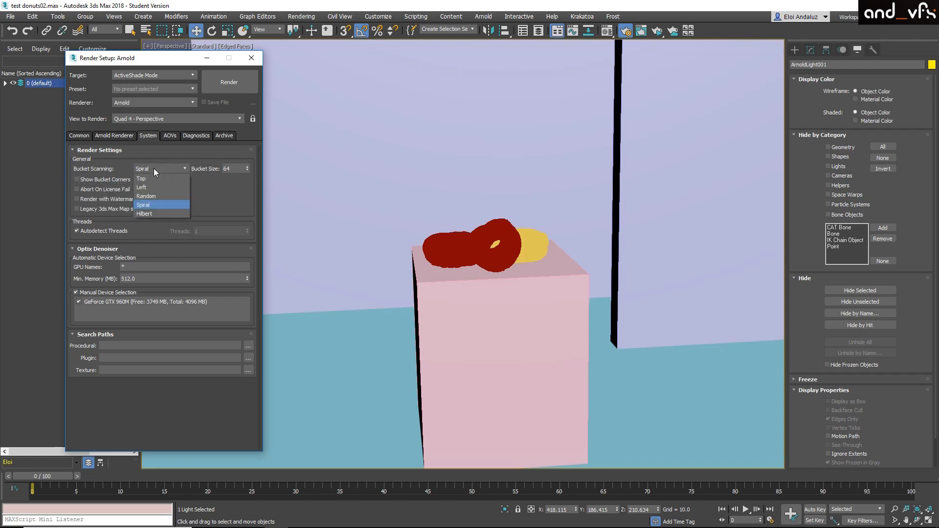
{"action": "left_click", "coordinate": [151, 197]}
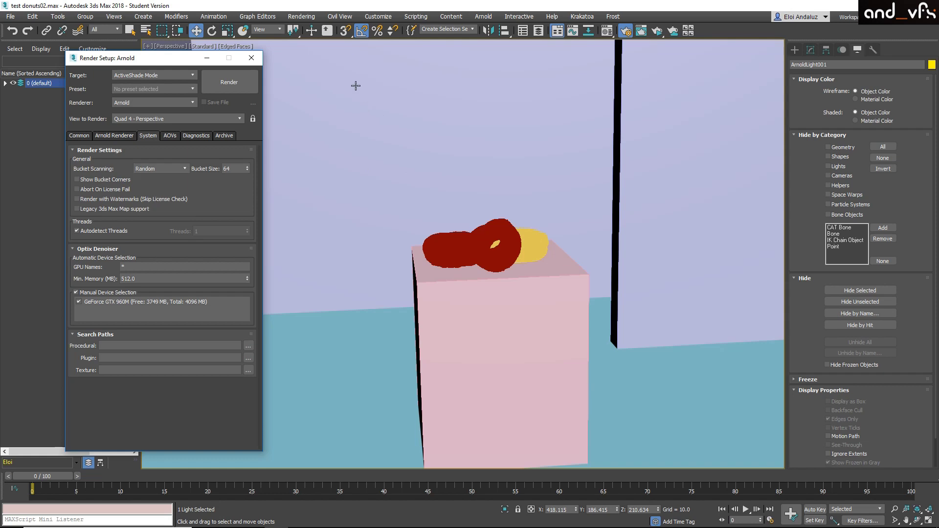
{"action": "left_click", "coordinate": [660, 32]}
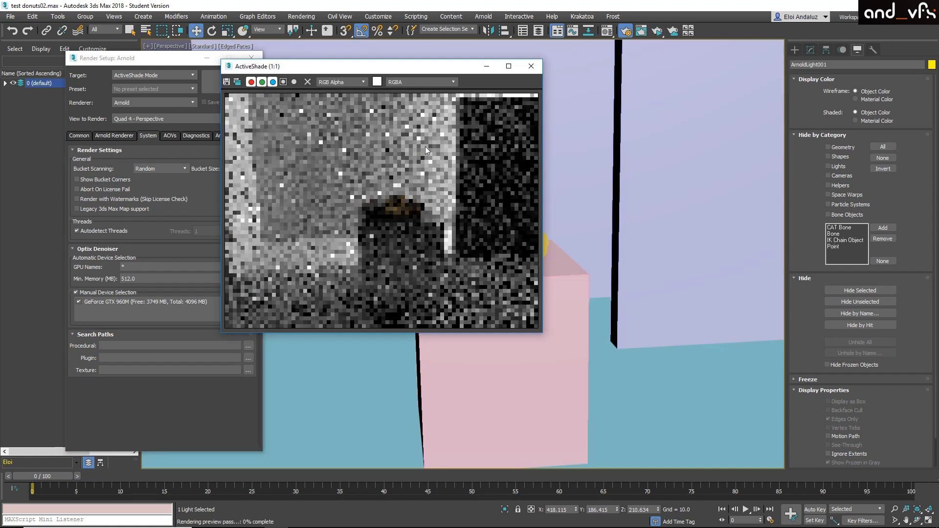
- Compare the noisy RGBA and the RGBA_denoise passes, leave RGBA_denoise displayed, and move the preview off the donuts
{"action": "left_click", "coordinate": [433, 82]}
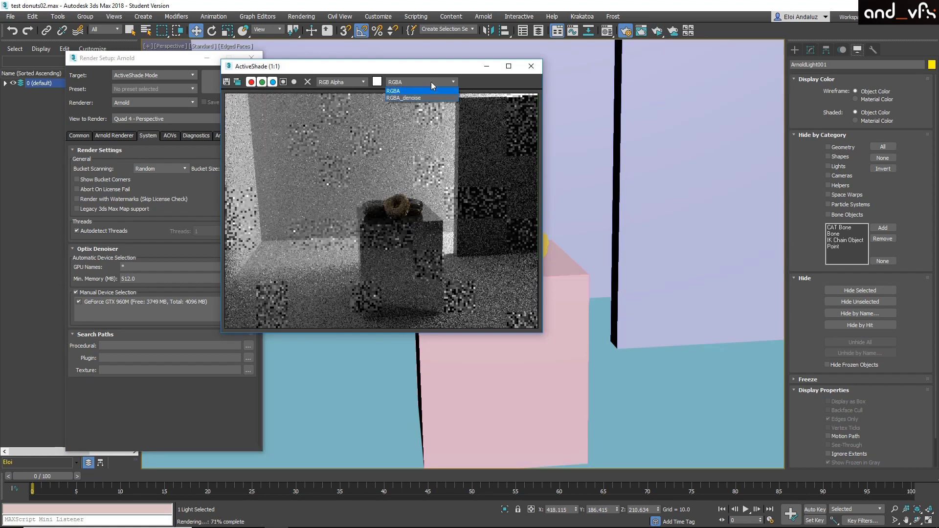
{"action": "left_click", "coordinate": [397, 98]}
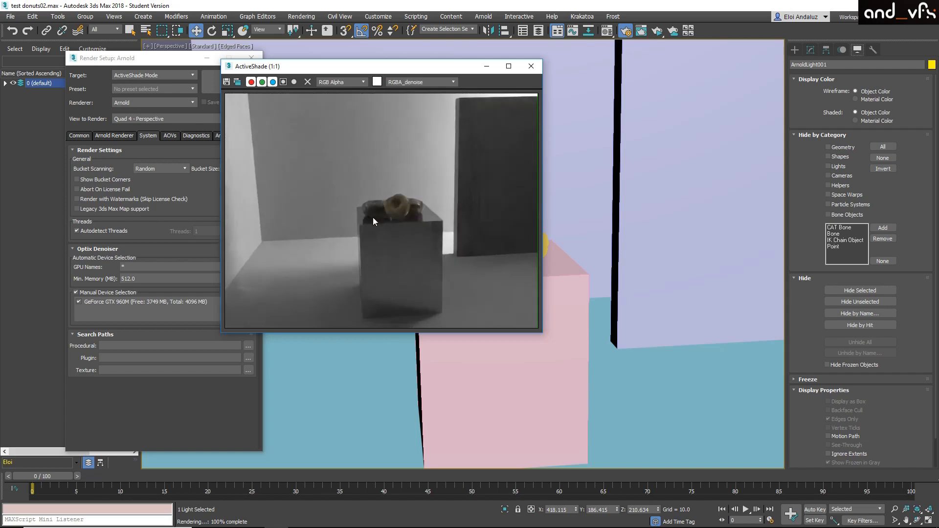
{"action": "left_click", "coordinate": [433, 82]}
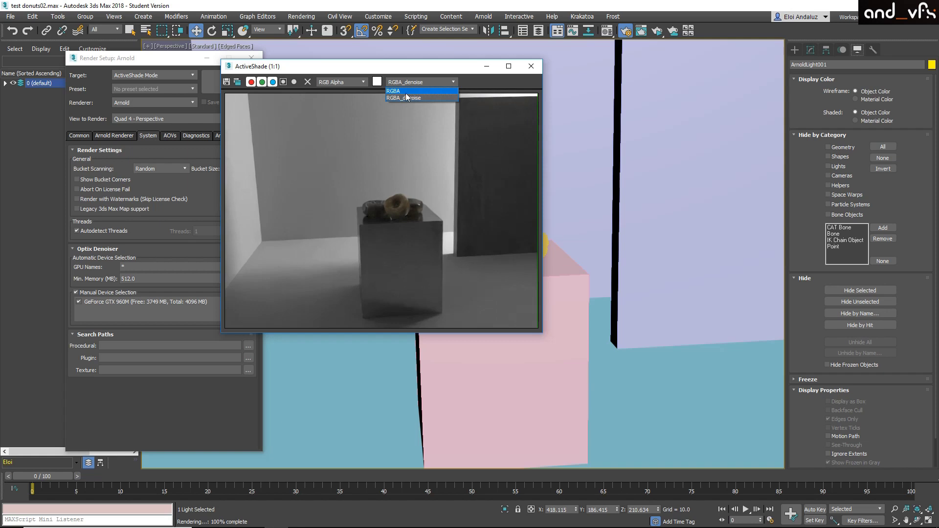
{"action": "left_click", "coordinate": [406, 91]}
{"action": "left_click", "coordinate": [430, 81]}
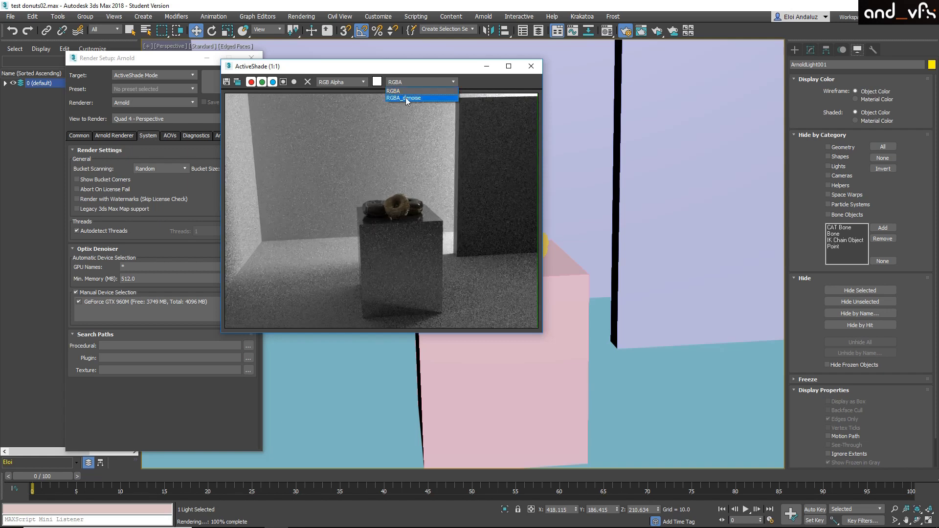
{"action": "left_click", "coordinate": [406, 99]}
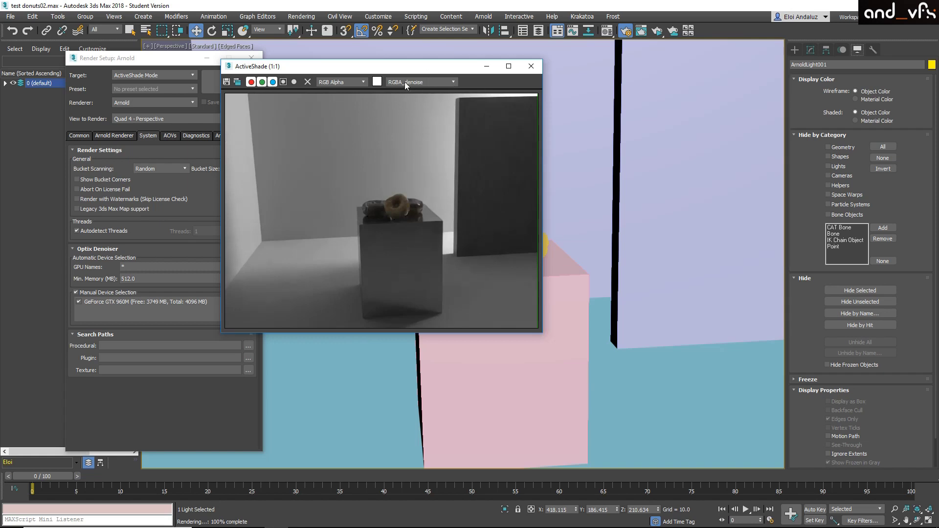
{"action": "left_click", "coordinate": [444, 82]}
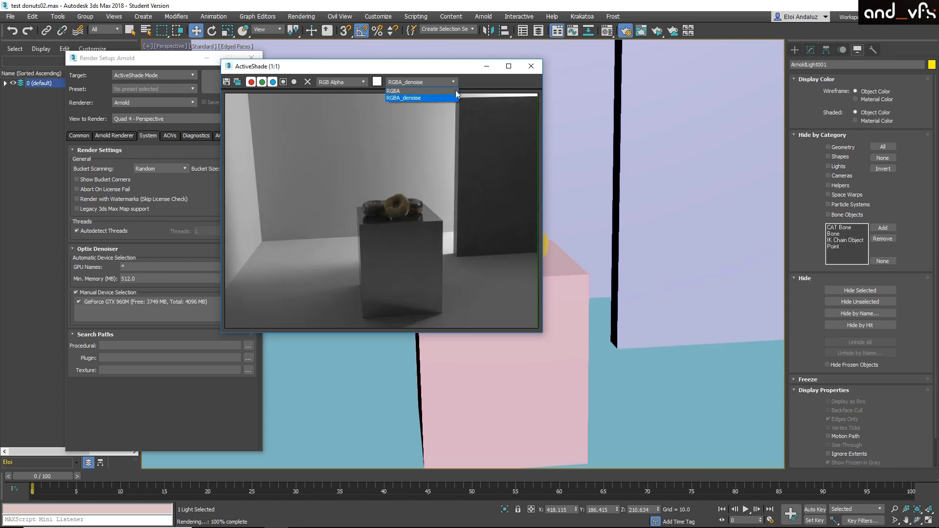
{"action": "left_click", "coordinate": [406, 100]}
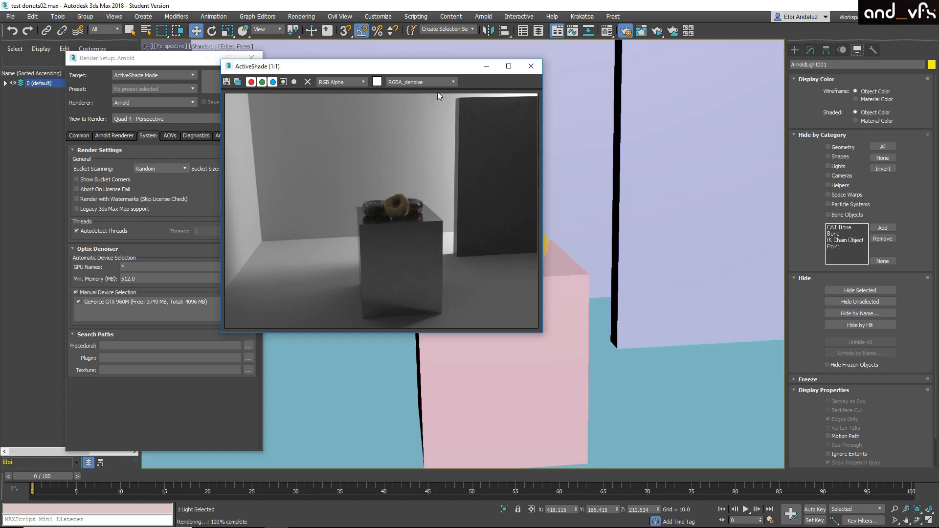
{"action": "left_click_drag", "start_coordinate": [487, 64], "coordinate": [358, 56]}
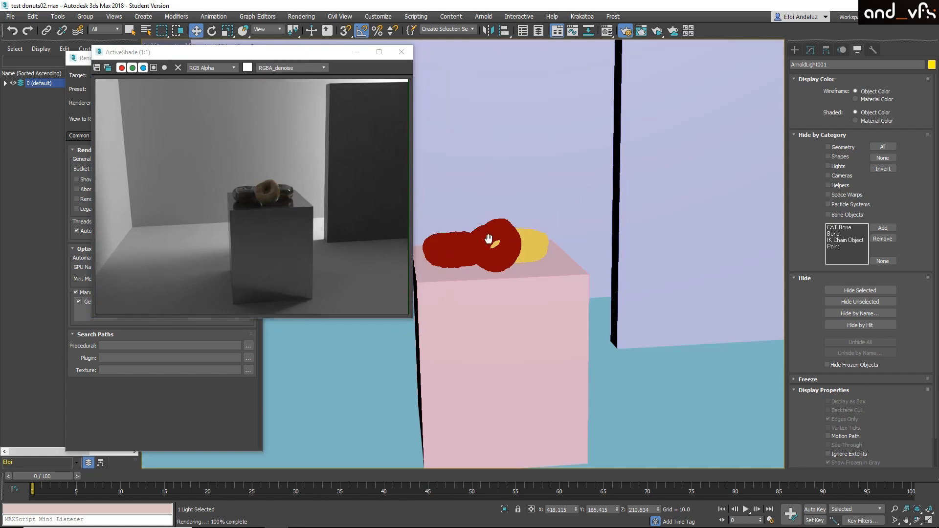
- Zoom and pan the viewport toward the donuts, shift the ActiveShade preview right, and deselect the light
{"action": "middle_click_drag", "start_coordinate": [485, 234], "coordinate": [486, 230]}
{"action": "scroll", "coordinate": [486, 217], "scroll_direction": "up", "scroll_amount": 5}
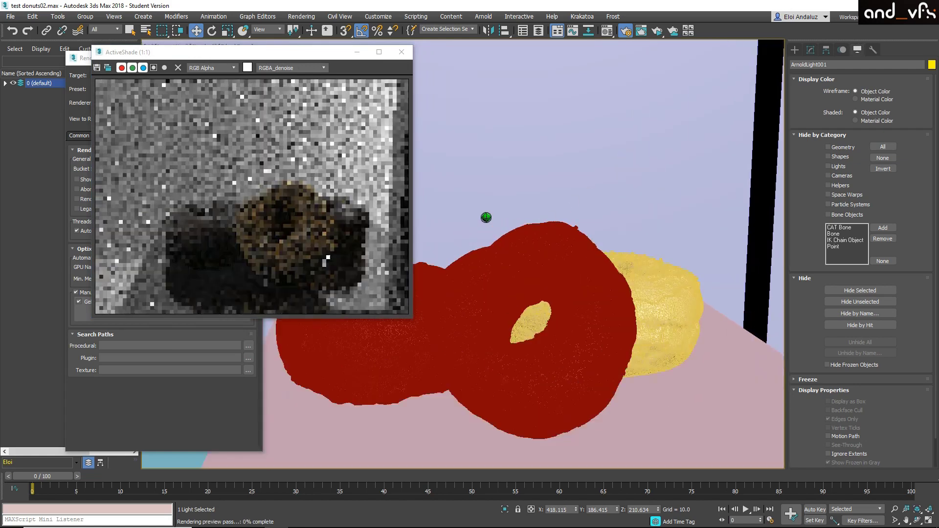
{"action": "middle_click_drag", "start_coordinate": [487, 208], "coordinate": [496, 165]}
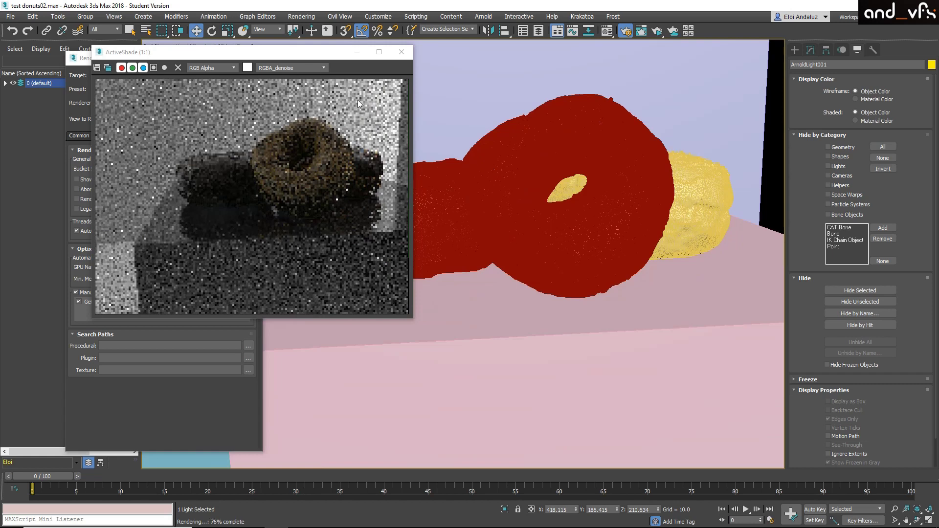
{"action": "left_click_drag", "start_coordinate": [186, 51], "coordinate": [253, 51]}
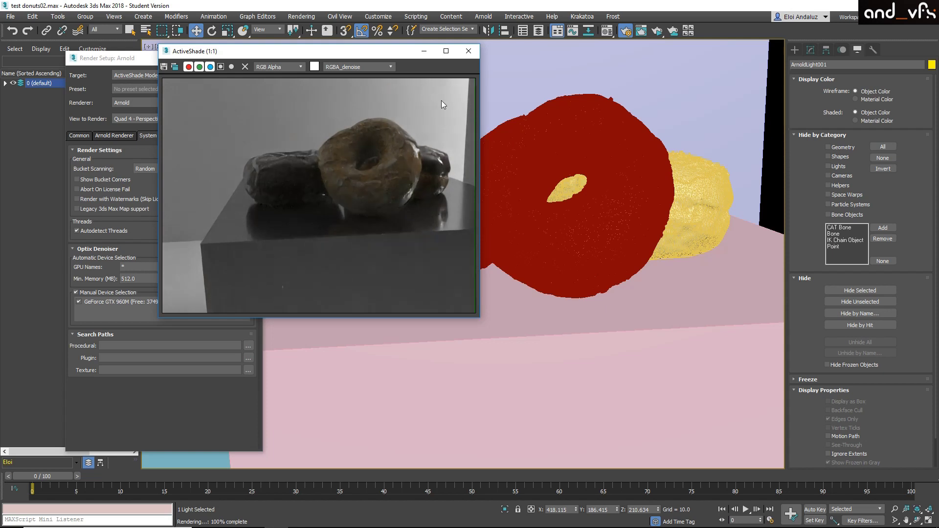
{"action": "left_click", "coordinate": [29, 146]}
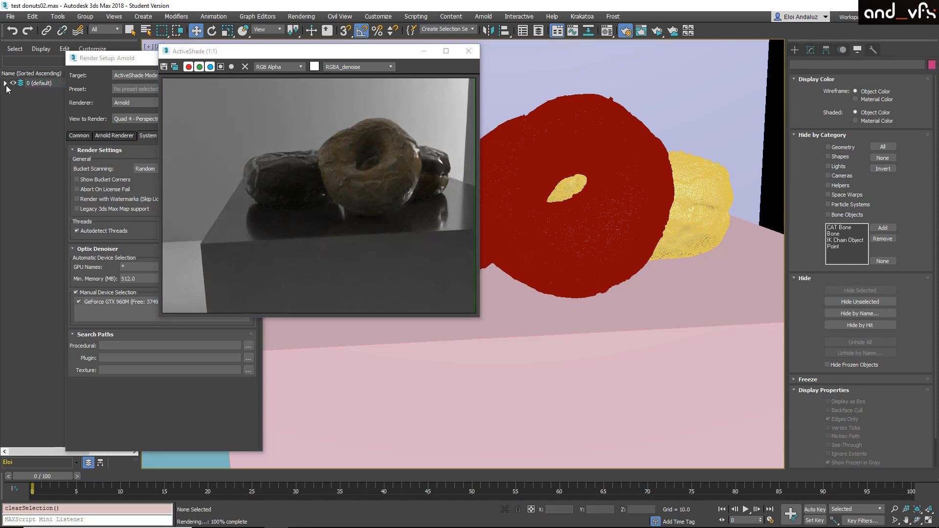
- Select ArnoldLight001 in the Scene Explorer and bring up its parameters in the Modify panel
{"action": "left_click", "coordinate": [6, 83]}
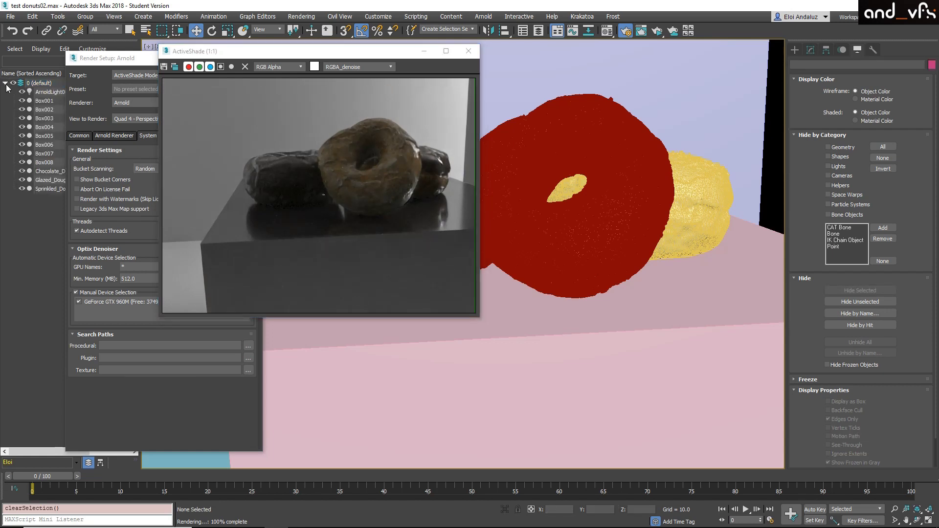
{"action": "left_click", "coordinate": [51, 93]}
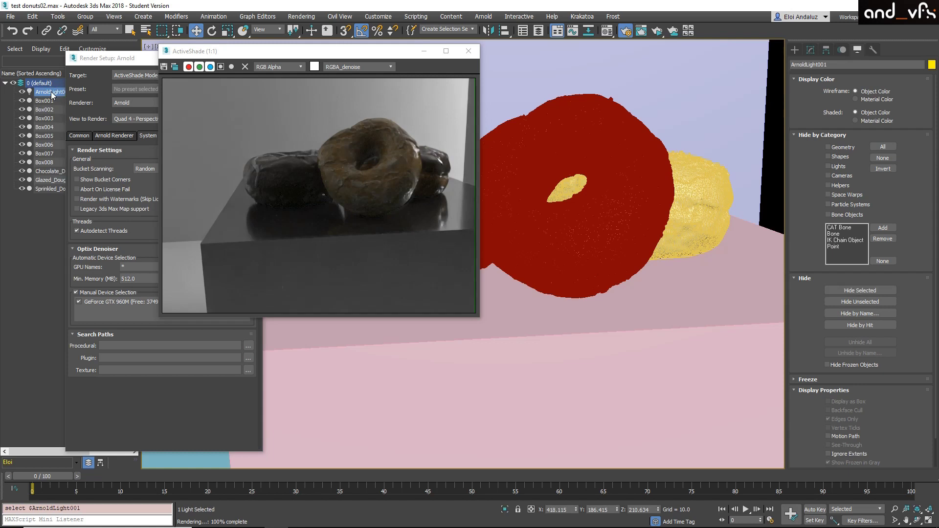
{"action": "left_click", "coordinate": [810, 50]}
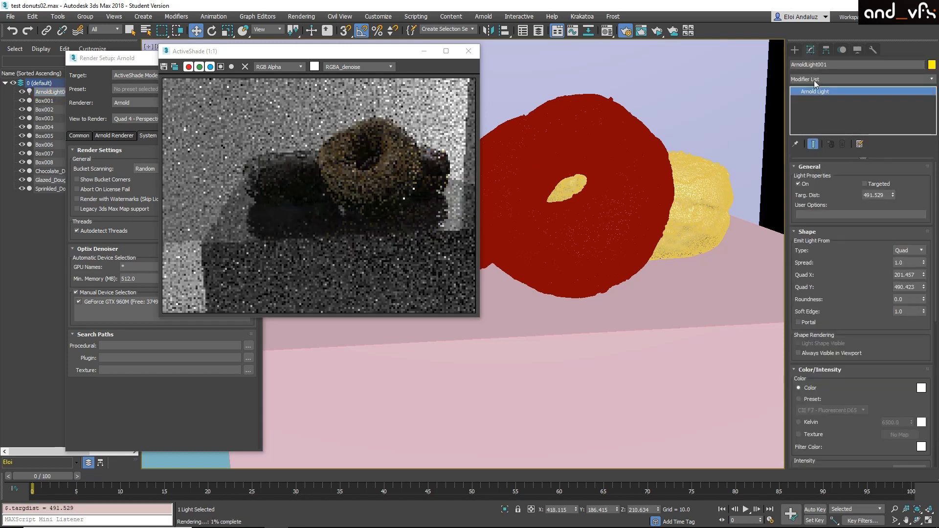
{"action": "left_click_drag", "start_coordinate": [872, 321], "coordinate": [870, 280]}
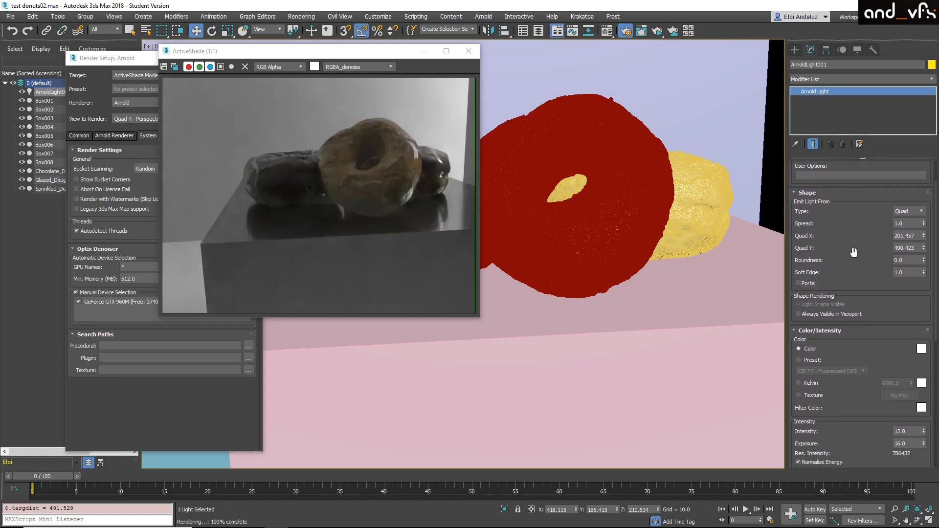
{"action": "left_click_drag", "start_coordinate": [854, 252], "coordinate": [854, 208]}
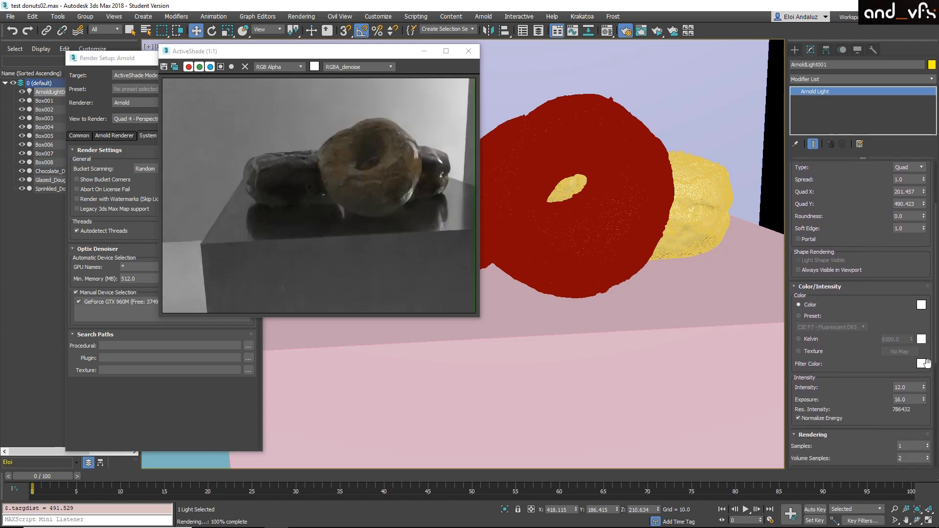
- Set the light's Intensity to 18, then to 22
{"action": "left_click", "coordinate": [919, 387]}
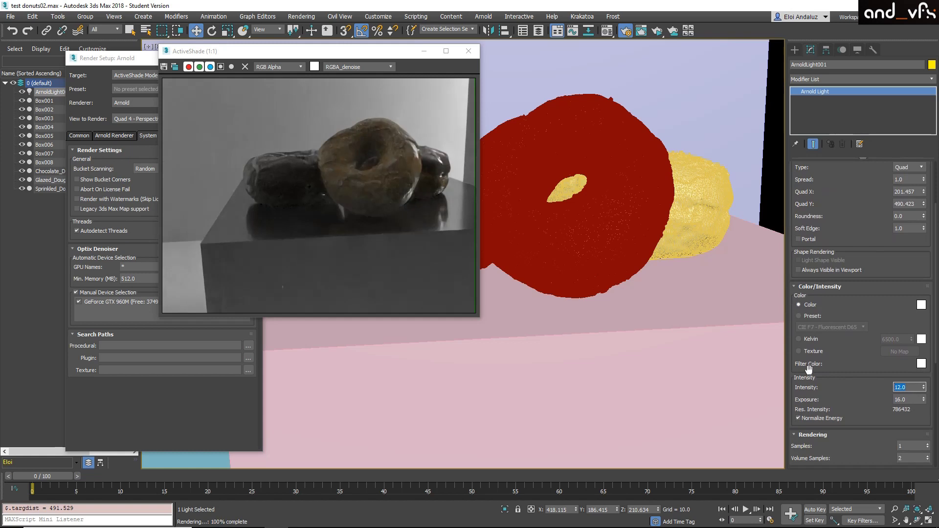
{"action": "type", "text": "18"}
{"action": "key", "text": "Return"}
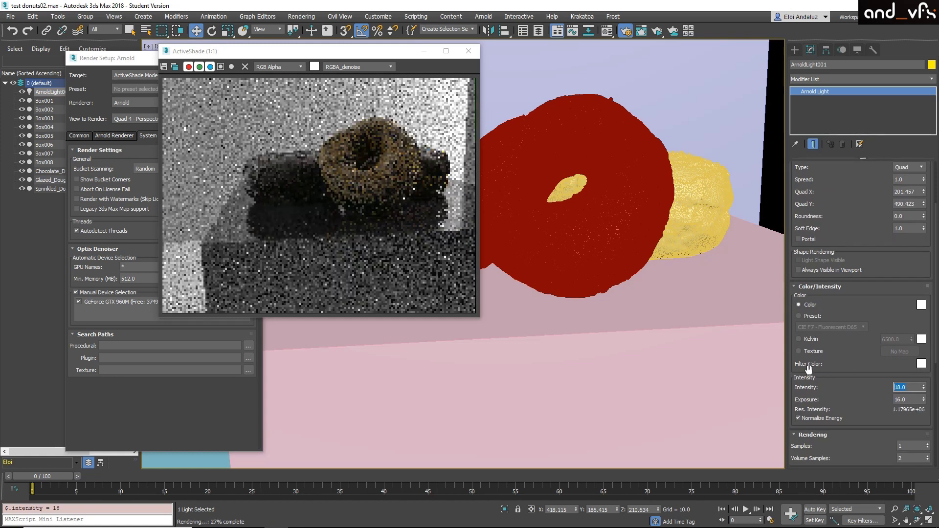
{"action": "type", "text": "22"}
{"action": "key", "text": "Return"}
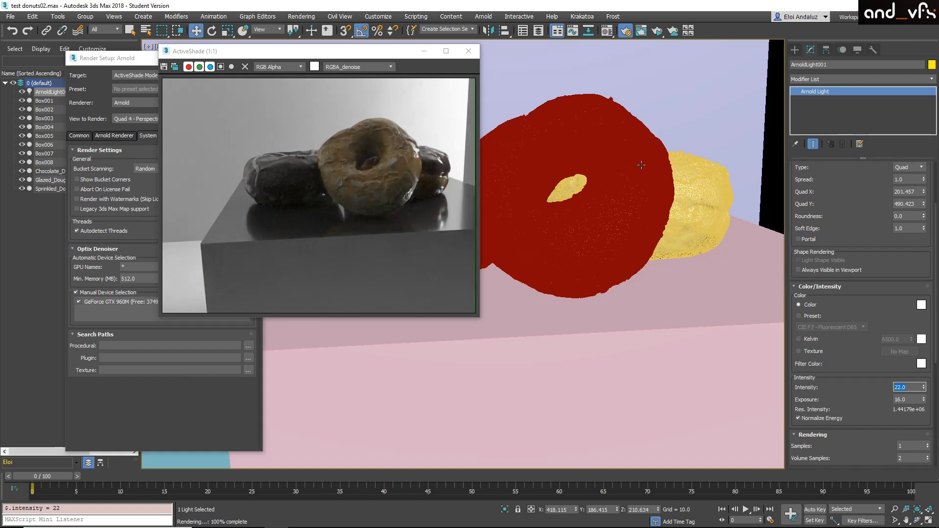
{"action": "middle_click_drag", "start_coordinate": [587, 166], "coordinate": [684, 197], "text": "alt"}
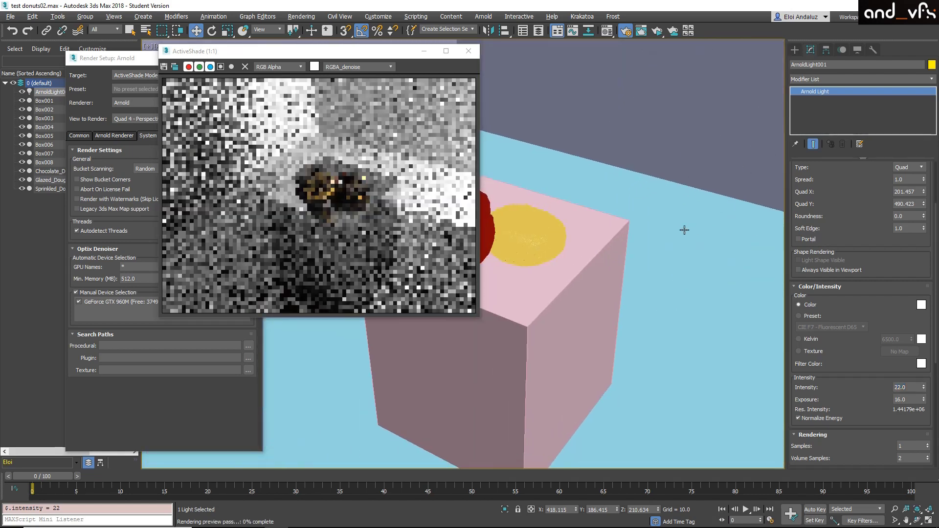
- Orbit and zoom the perspective view in close on the three donuts
{"action": "middle_click_drag", "start_coordinate": [604, 230], "coordinate": [522, 197], "text": "alt"}
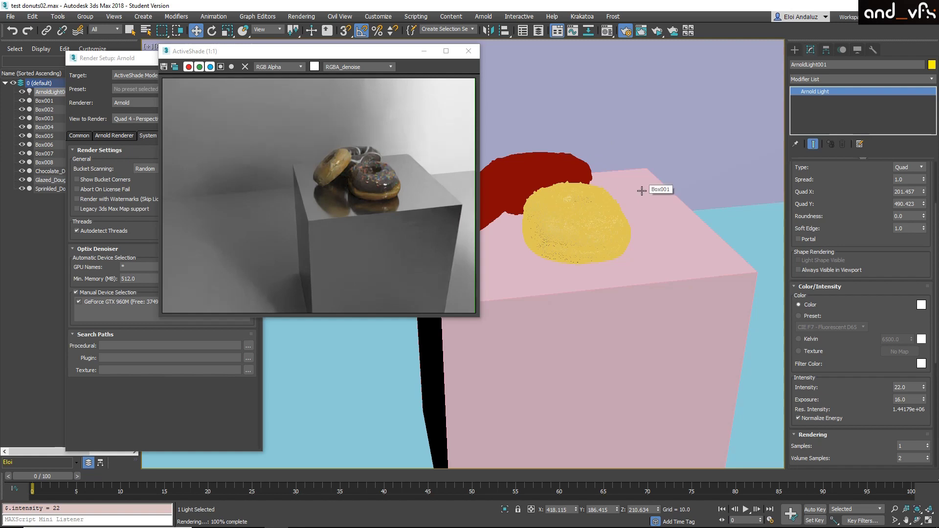
{"action": "middle_click_drag", "start_coordinate": [668, 203], "coordinate": [417, 255], "text": "alt"}
{"action": "scroll", "coordinate": [543, 190], "scroll_direction": "up", "scroll_amount": 5}
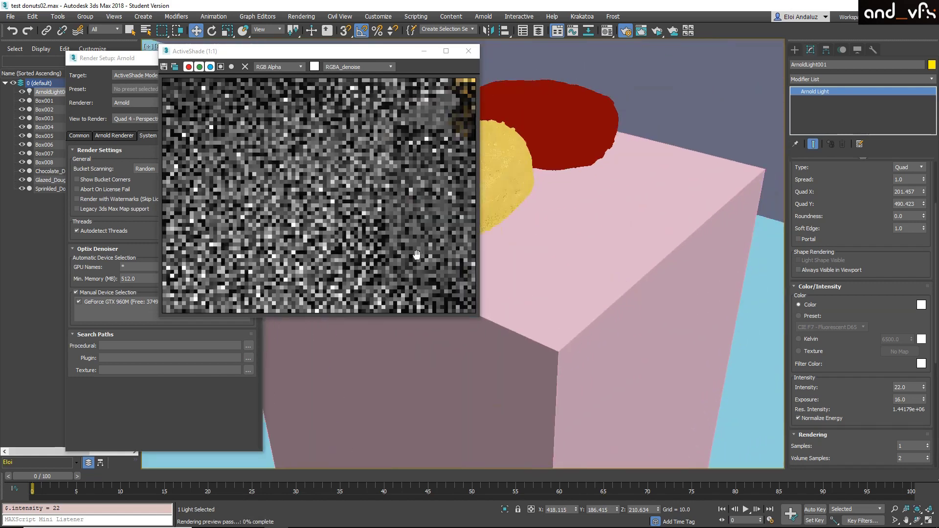
{"action": "scroll", "coordinate": [564, 219], "scroll_direction": "up", "scroll_amount": 6}
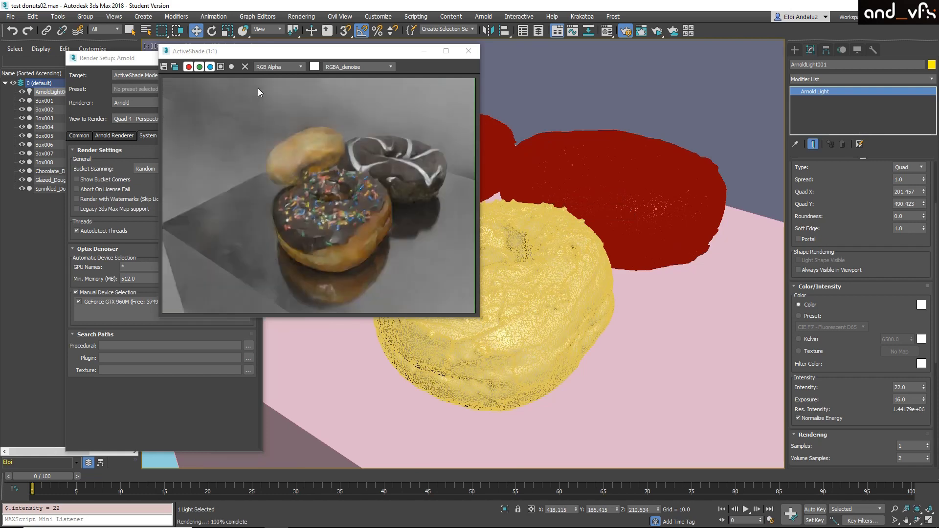
- Compare the raw RGBA pass with RGBA_denoise, leaving the denoised pass shown, then return to the downloads page
{"action": "left_click", "coordinate": [384, 67]}
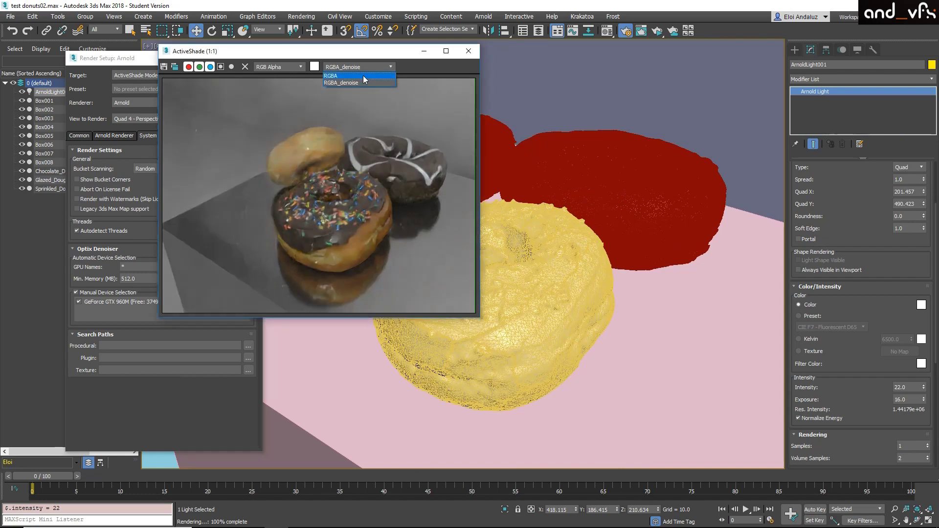
{"action": "left_click", "coordinate": [363, 75]}
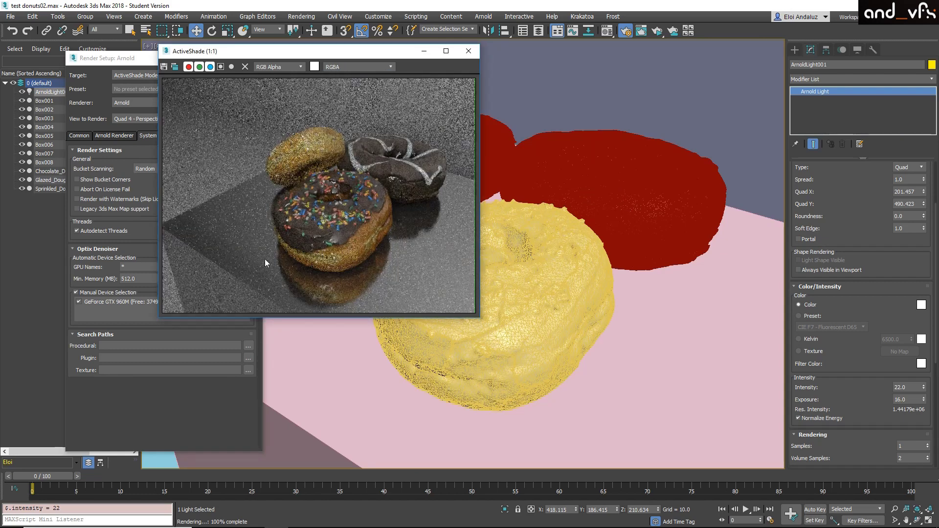
{"action": "left_click", "coordinate": [362, 66]}
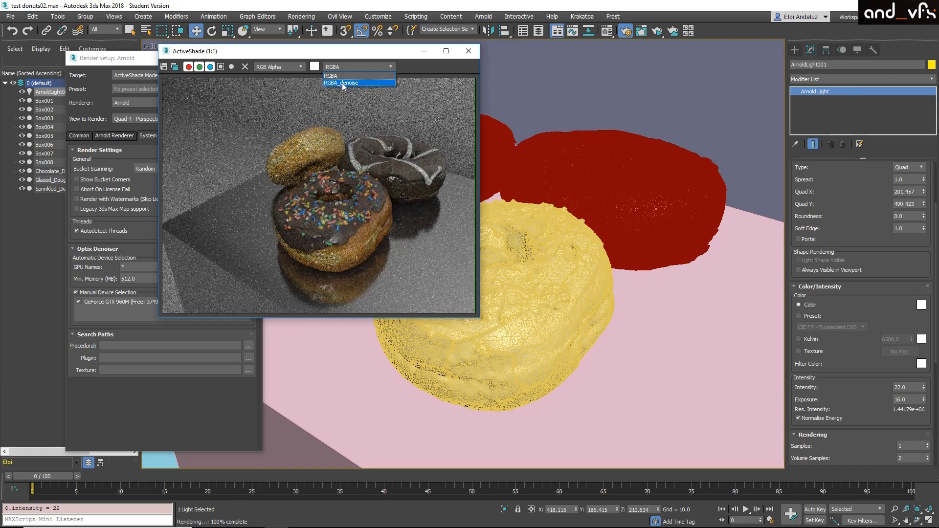
{"action": "left_click", "coordinate": [343, 83]}
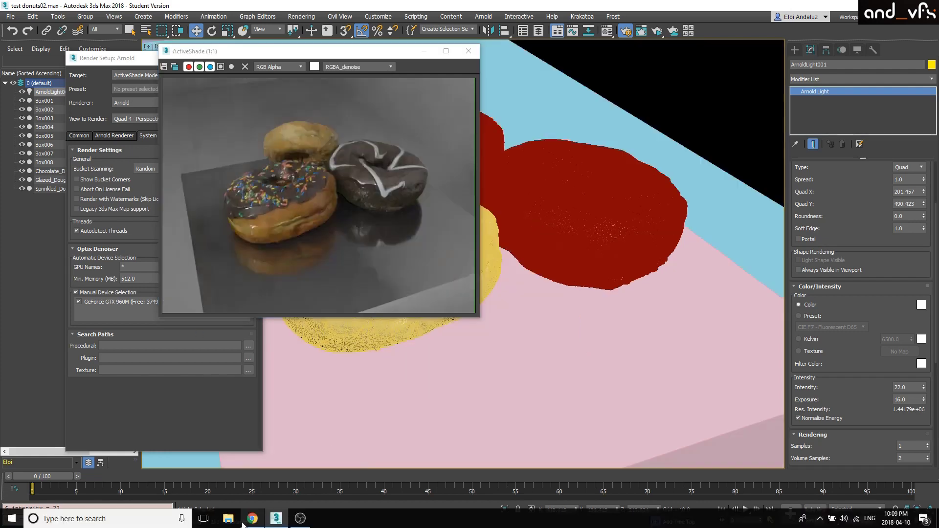
{"action": "mouse_move", "coordinate": [250, 519]}
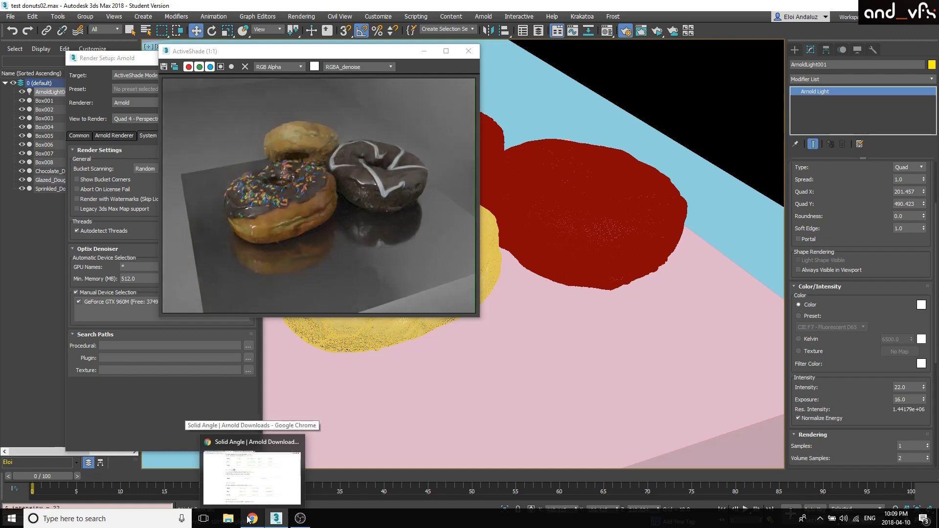
{"action": "left_click", "coordinate": [250, 519]}
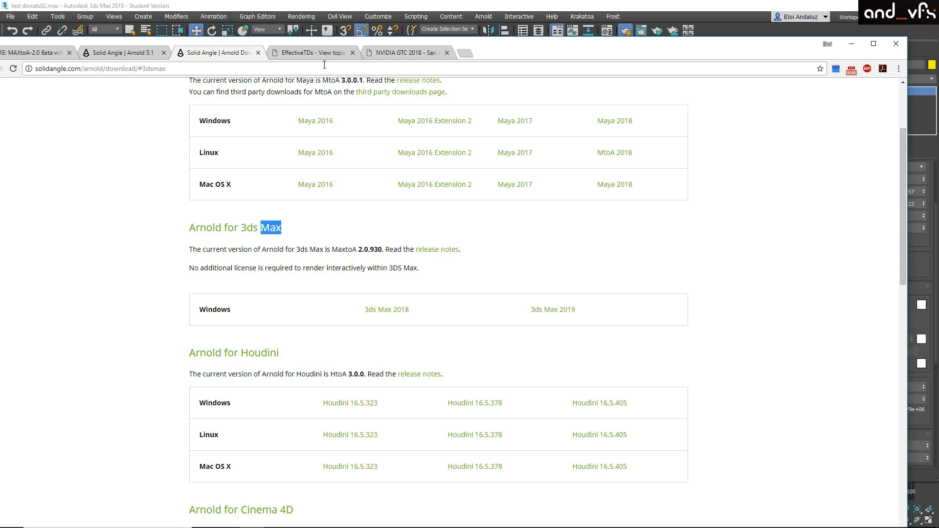
- Switch to the Arnold GPU forum topic tab and move the browser window up
{"action": "left_click", "coordinate": [313, 52]}
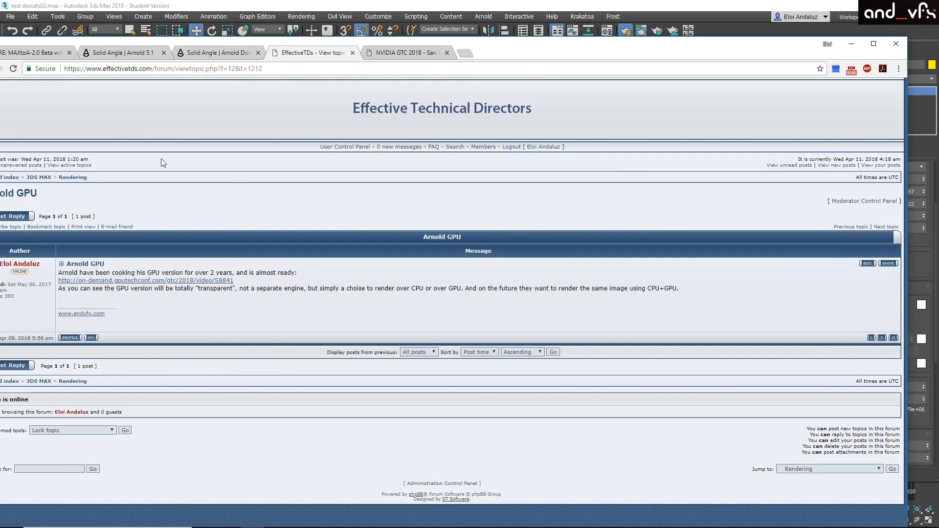
{"action": "left_click_drag", "start_coordinate": [538, 49], "coordinate": [567, 13]}
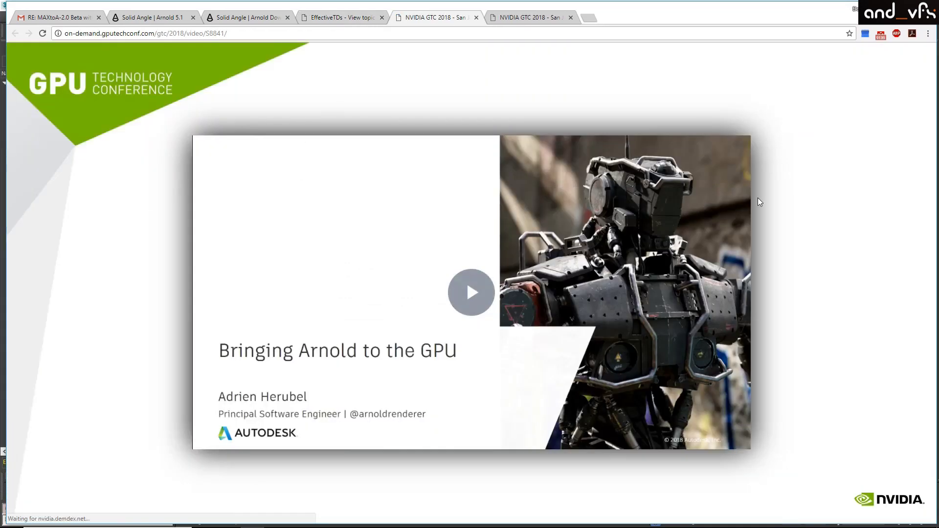
- Play the Bringing Arnold to the GPU talk muted and skip ahead to Feature compatibility
{"action": "mouse_move", "coordinate": [617, 14]}
{"action": "left_mouse_down"}
{"action": "mouse_move", "coordinate": [593, 17]}
{"action": "mouse_move", "coordinate": [630, 13]}
{"action": "left_mouse_up"}
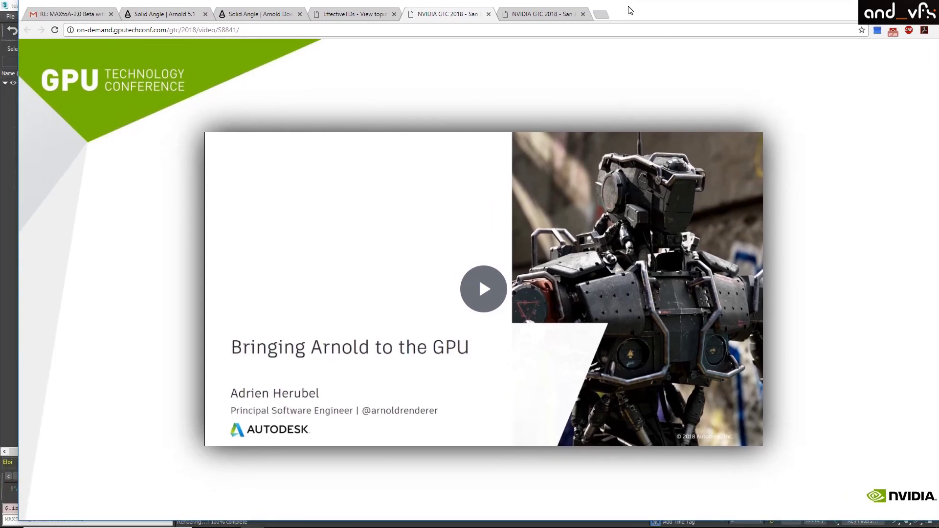
{"action": "left_click", "coordinate": [481, 280]}
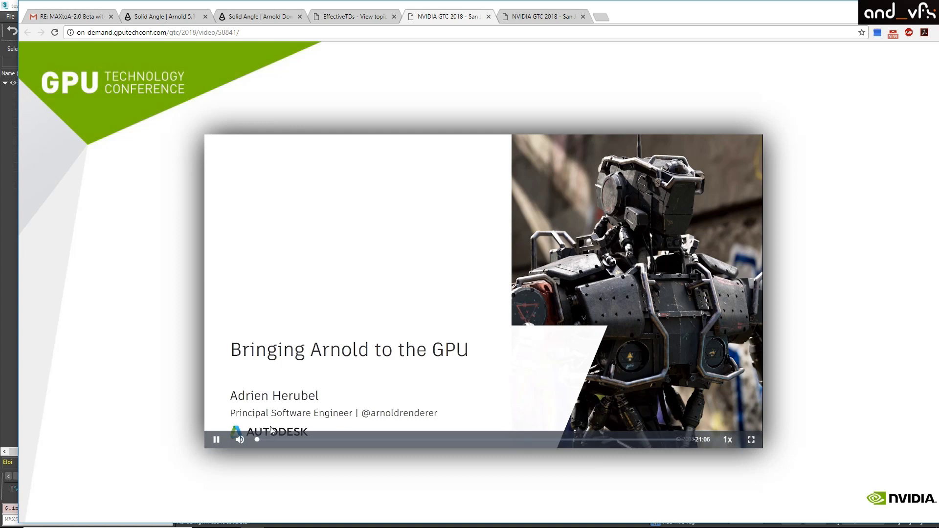
{"action": "left_click", "coordinate": [242, 446]}
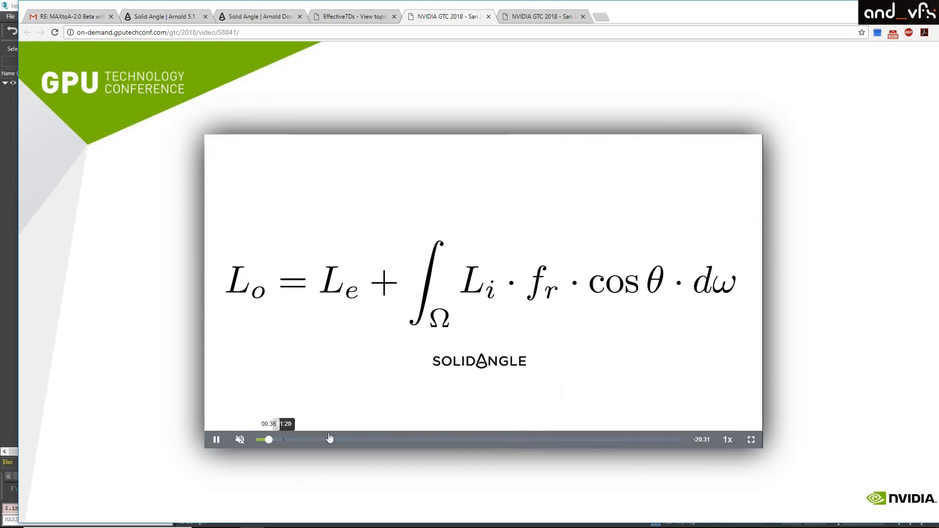
{"action": "left_click", "coordinate": [365, 440]}
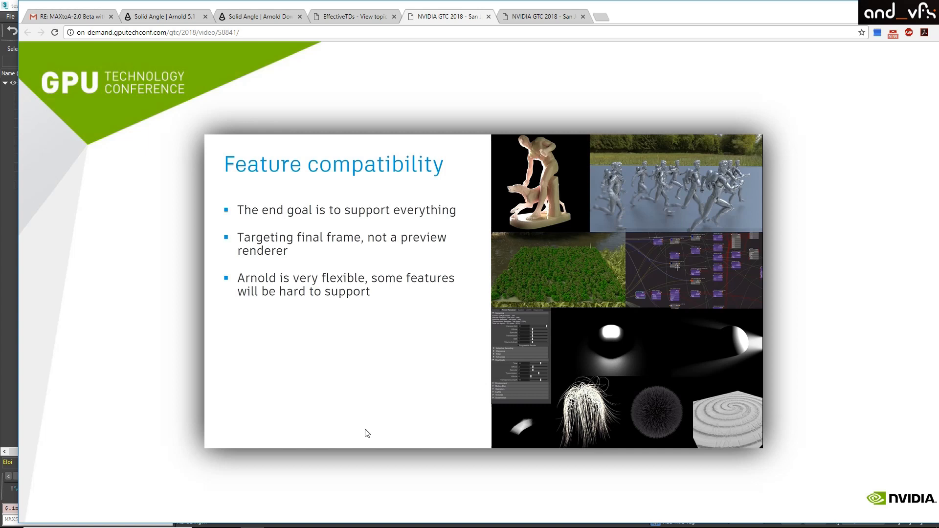
{"action": "mouse_move", "coordinate": [436, 409]}
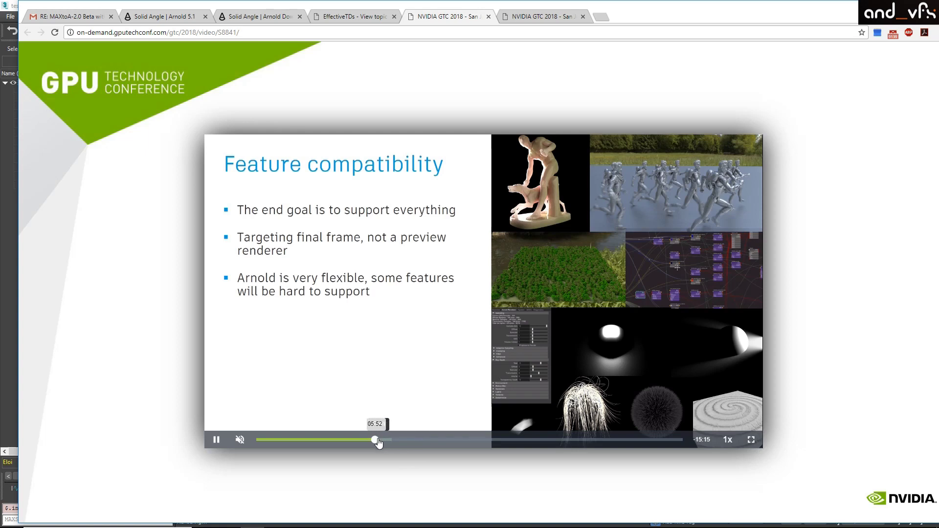
{"action": "left_click", "coordinate": [378, 439]}
- Jump the talk ahead past Pixel compatibility to the Maya GPU rendering demo
{"action": "left_click", "coordinate": [409, 441]}
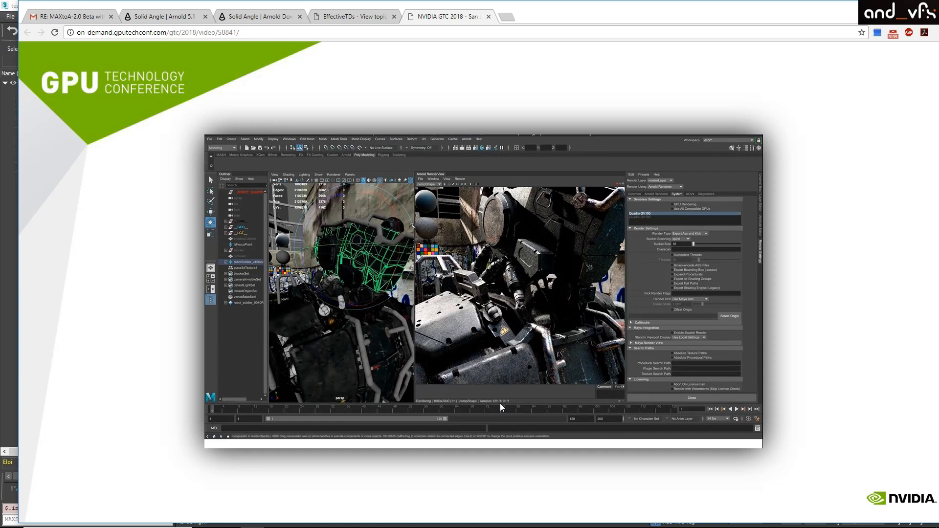
{"action": "mouse_move", "coordinate": [501, 384]}
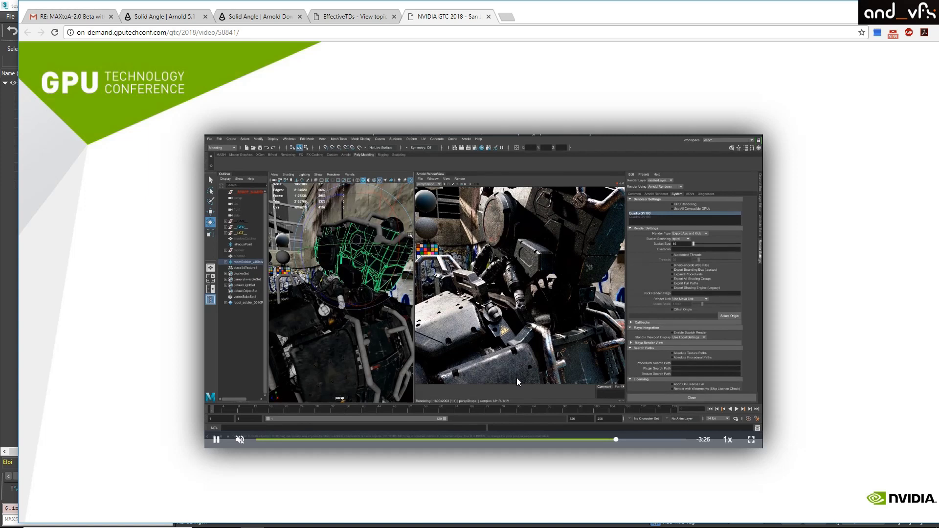